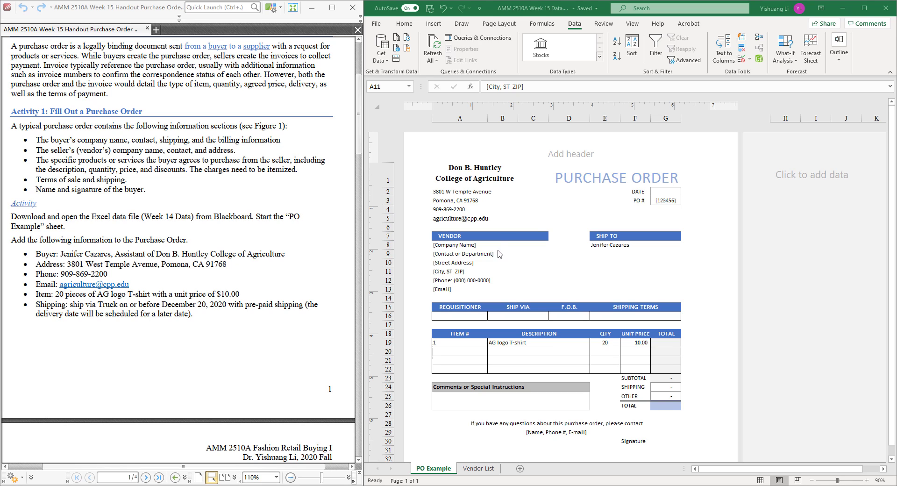
Step: Fill cell E9 under SHIP TO with a reference to the buyer's college name in A1
left_click(476, 176)
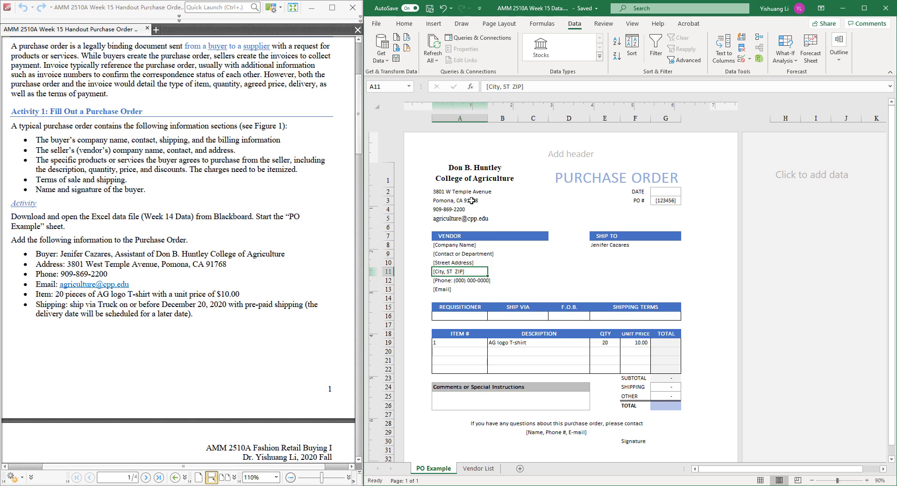
left_click(476, 177)
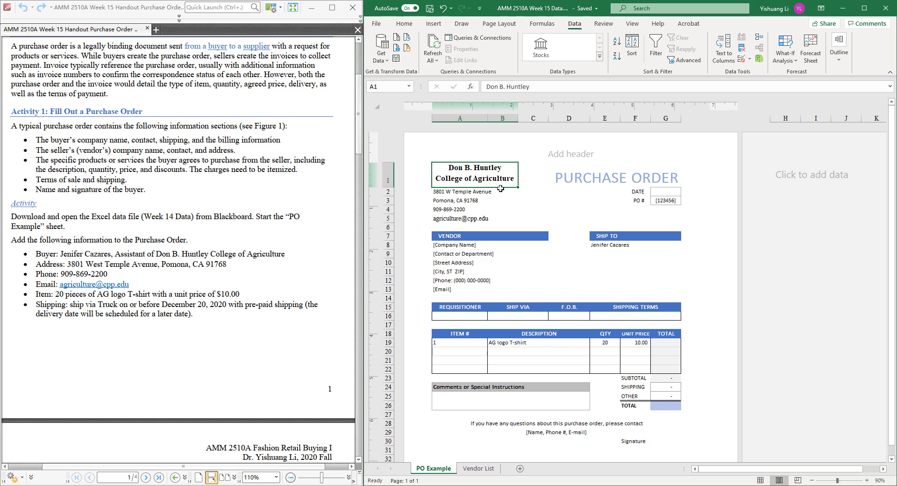
left_click(603, 254)
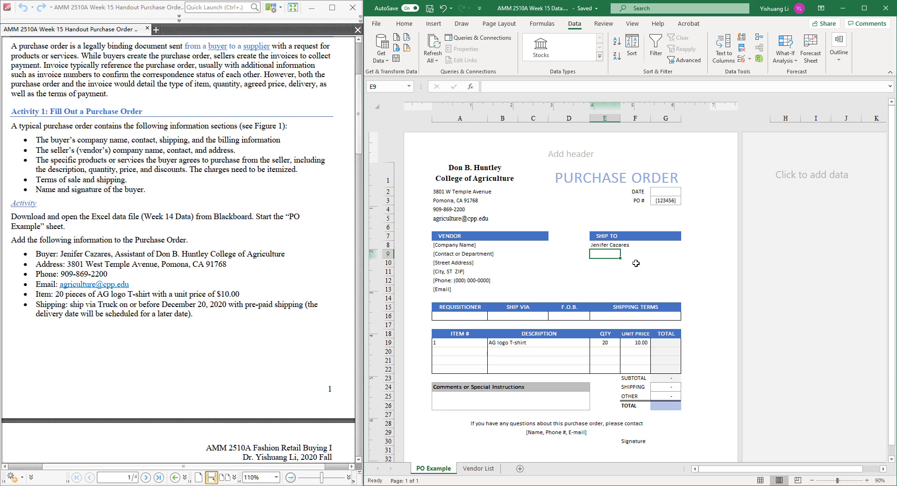
type("=")
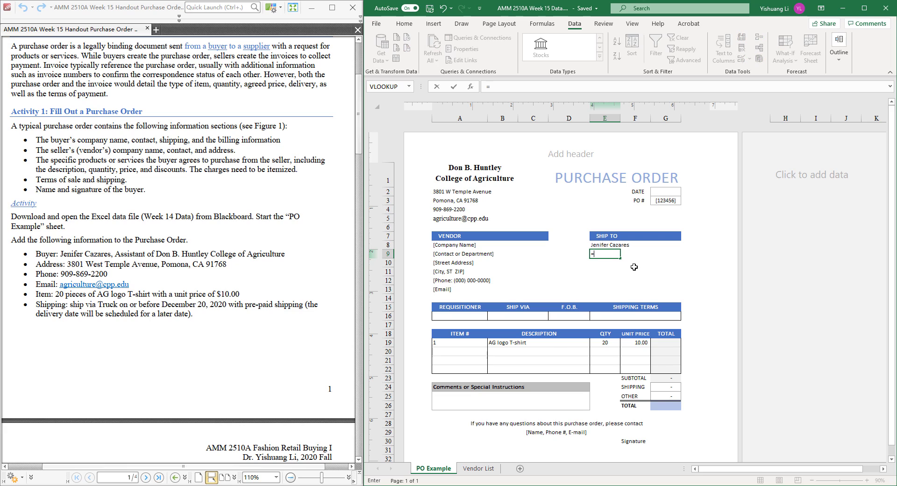
left_click(477, 175)
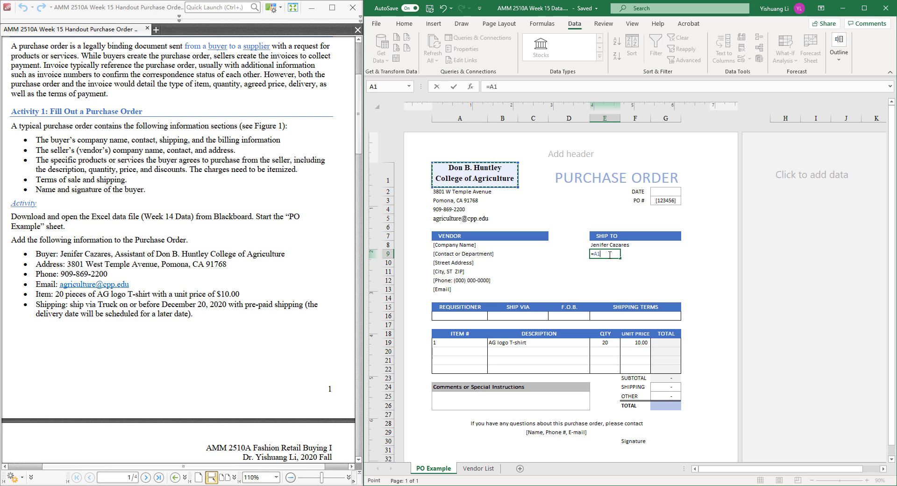
key("ctrl+Return")
key("Return")
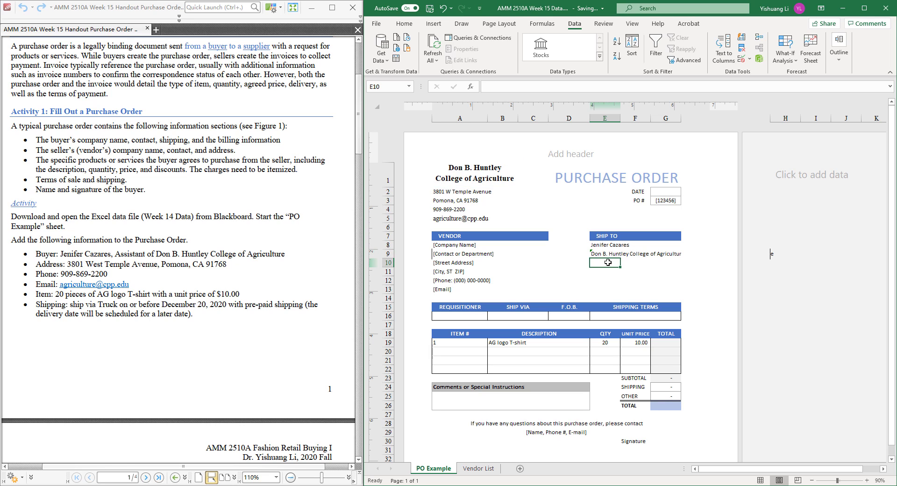
Step: Link the SHIP TO street and city cells E10 and E11 to the buyer's address lines in A2 and A3
type("=")
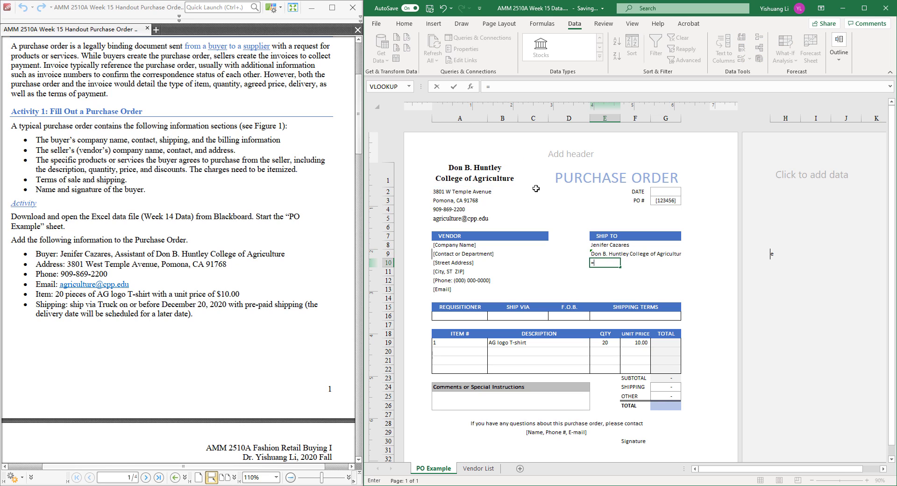
left_click(471, 191)
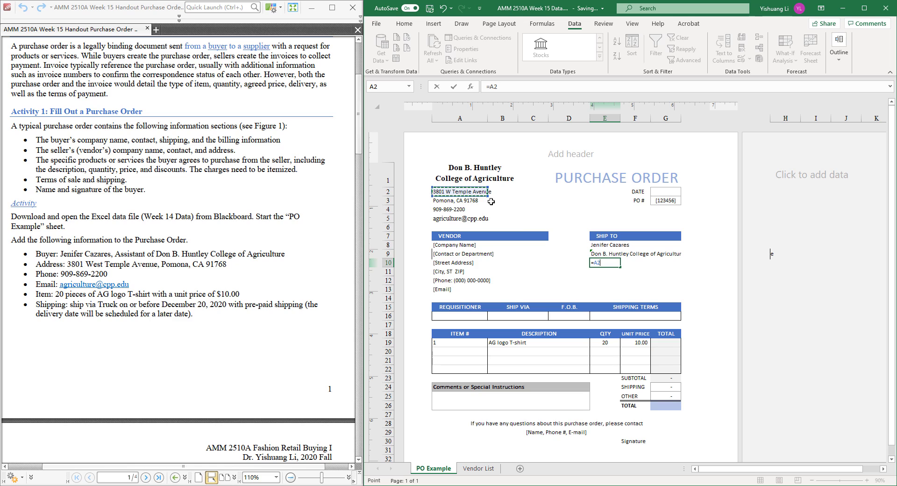
key("Return")
type("=")
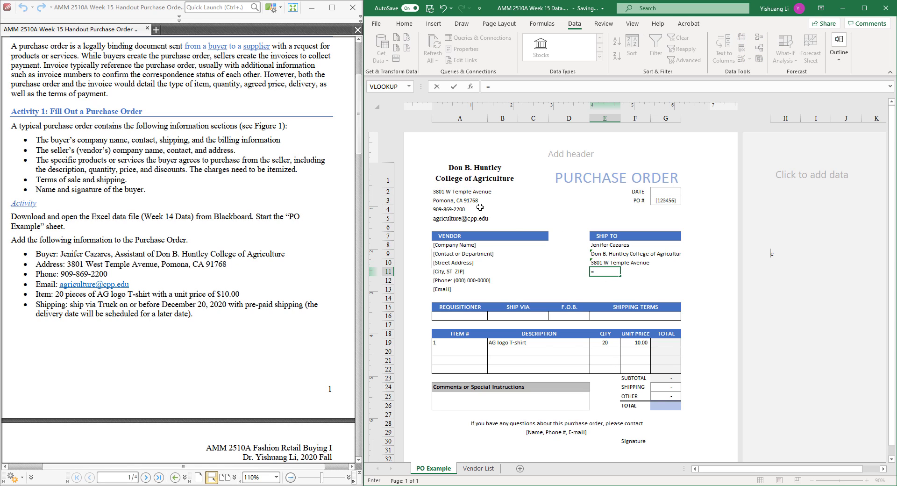
left_click(472, 202)
key("Return")
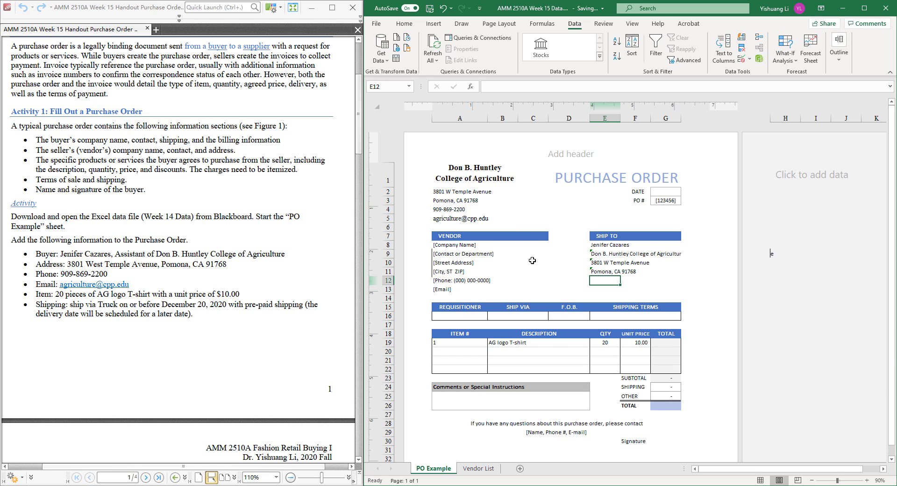
Step: Link the SHIP TO phone and email cells E12 and E13 to the buyer's contact details in A4 and A5
type("=")
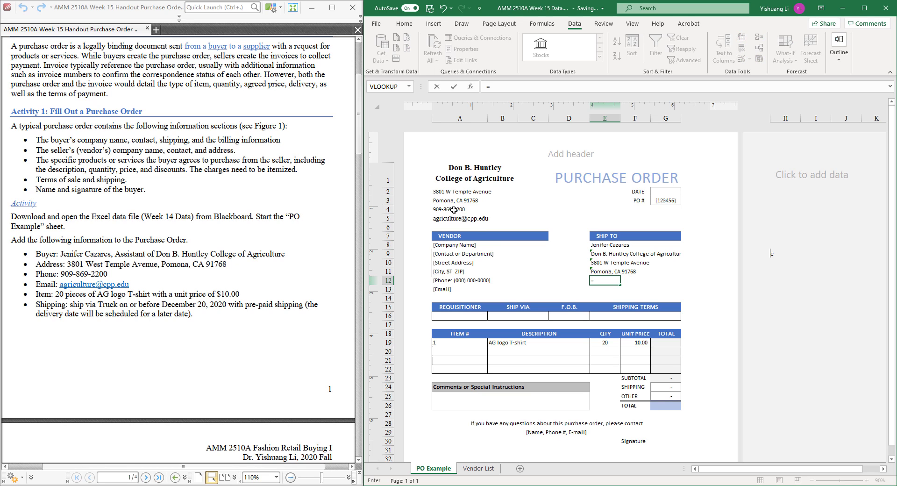
left_click(453, 209)
key("Return")
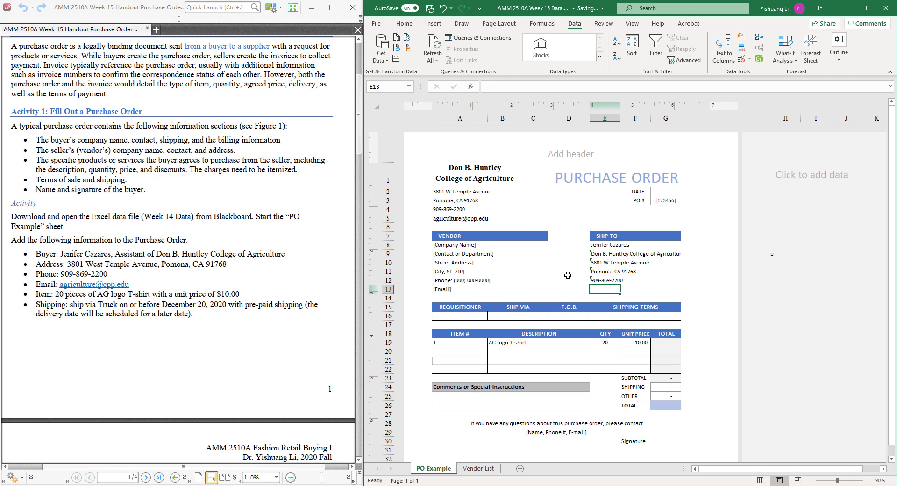
type("=")
left_click(476, 218)
key("Return")
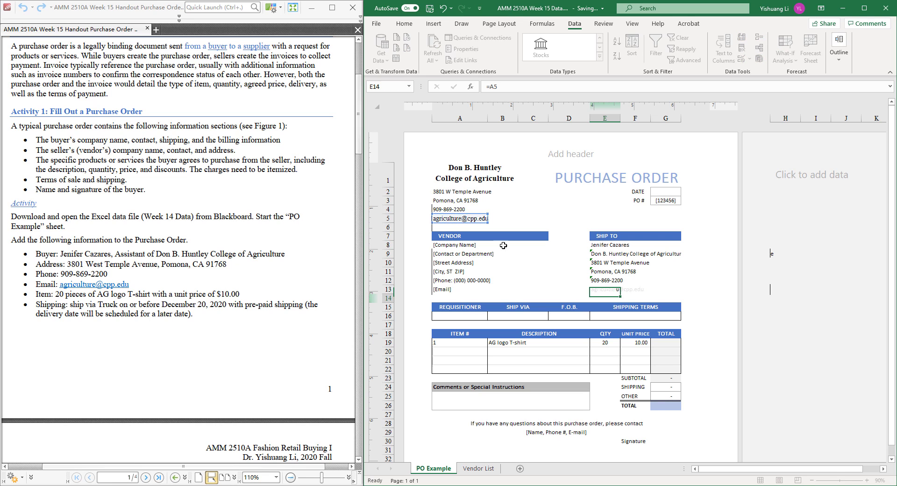
left_click(638, 291)
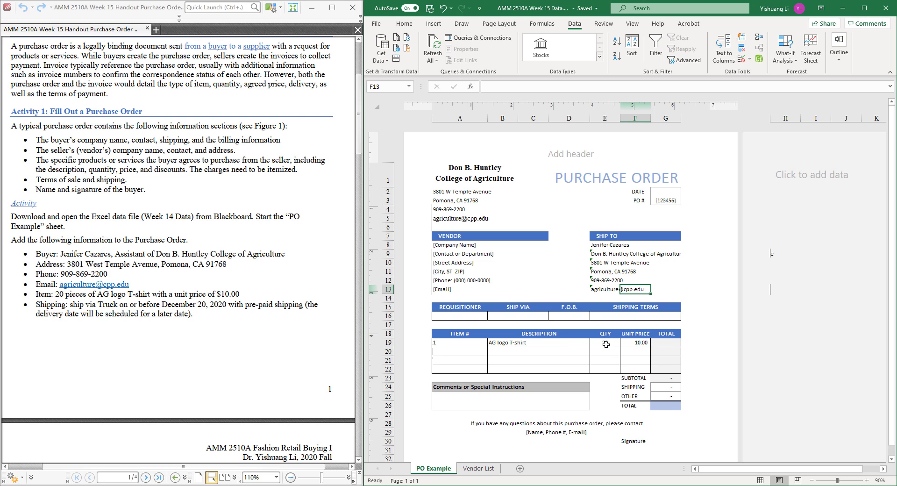
Step: Calculate the AG logo T-shirt line total in G19 as quantity times unit price, =E19*F19
left_click(667, 342)
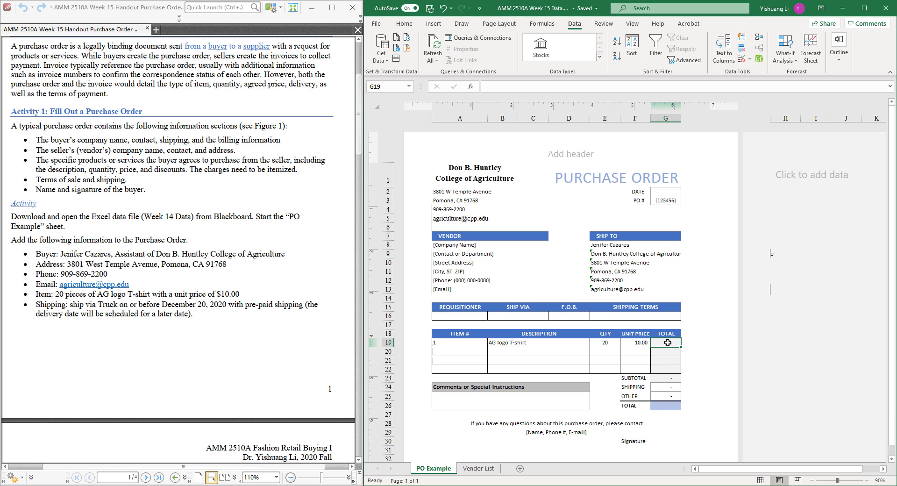
type("=")
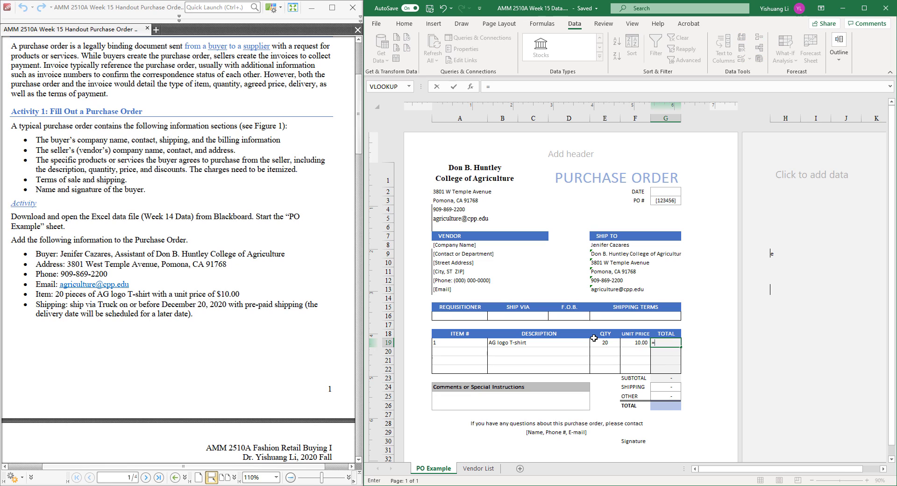
left_click(597, 341)
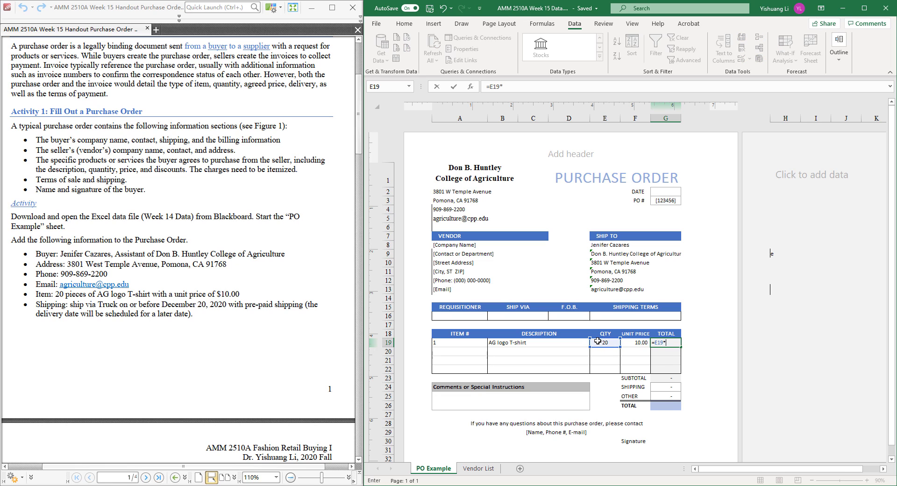
type("*")
left_click(634, 345)
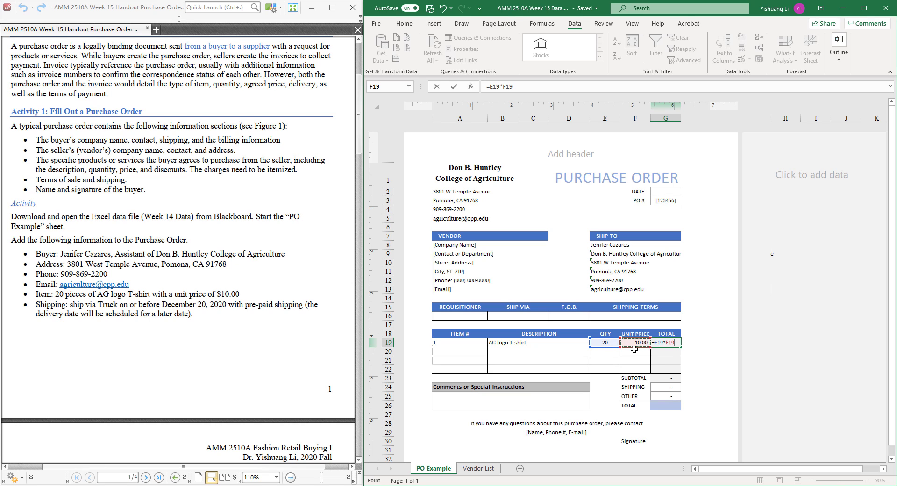
key("Return")
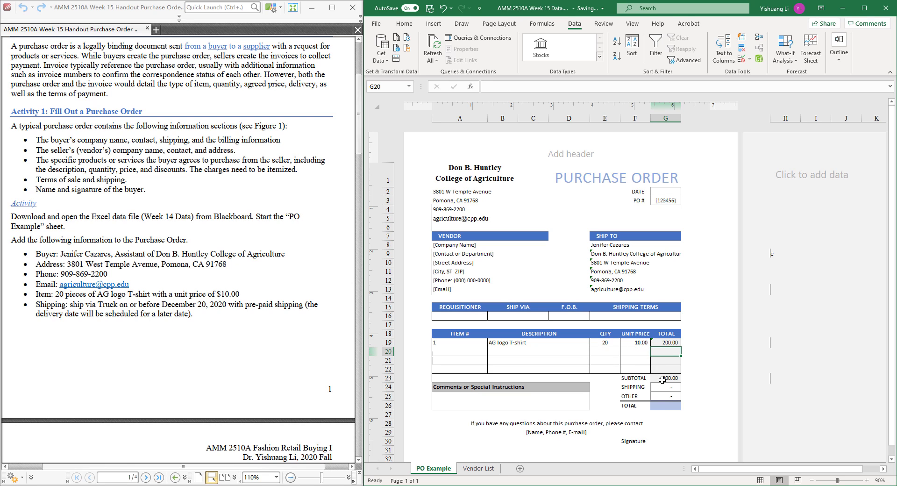
Step: Check the subtotal formula in G23 and fill the order TOTAL cell G26 with the sum of G23:G25
left_click(662, 380)
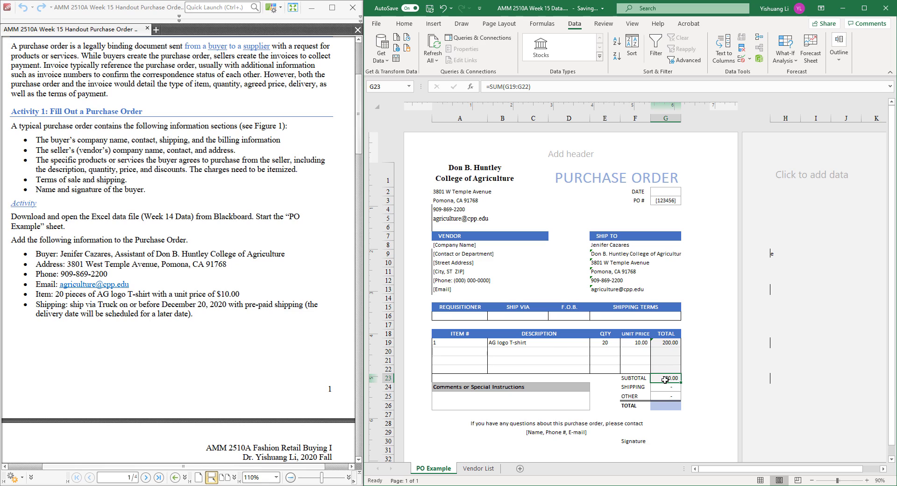
double_click(661, 378)
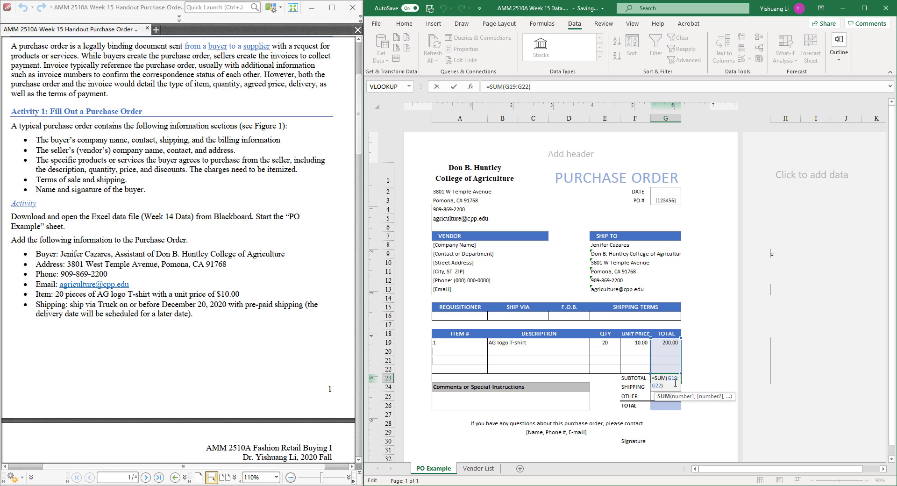
key("Return")
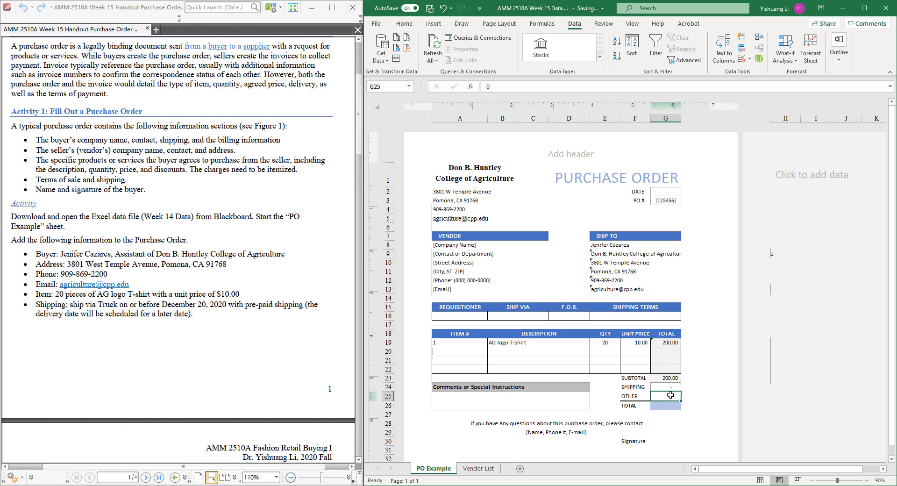
left_click(671, 407)
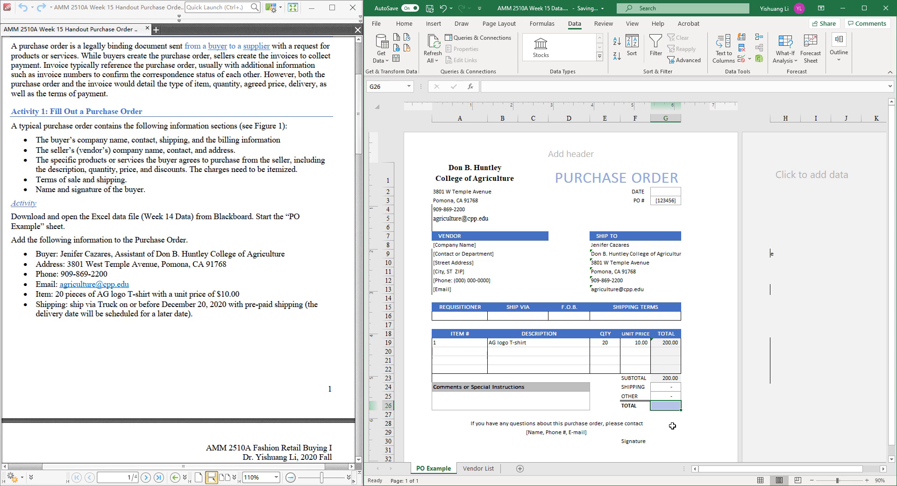
type("=s")
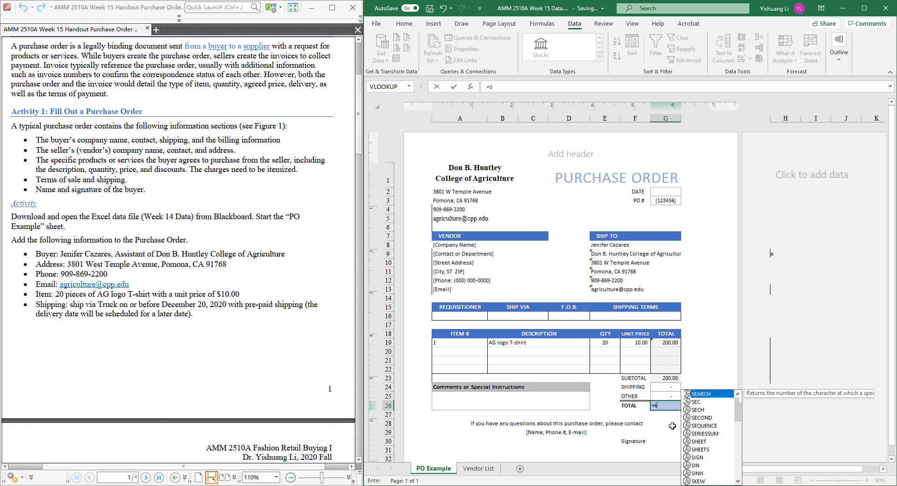
type("um(")
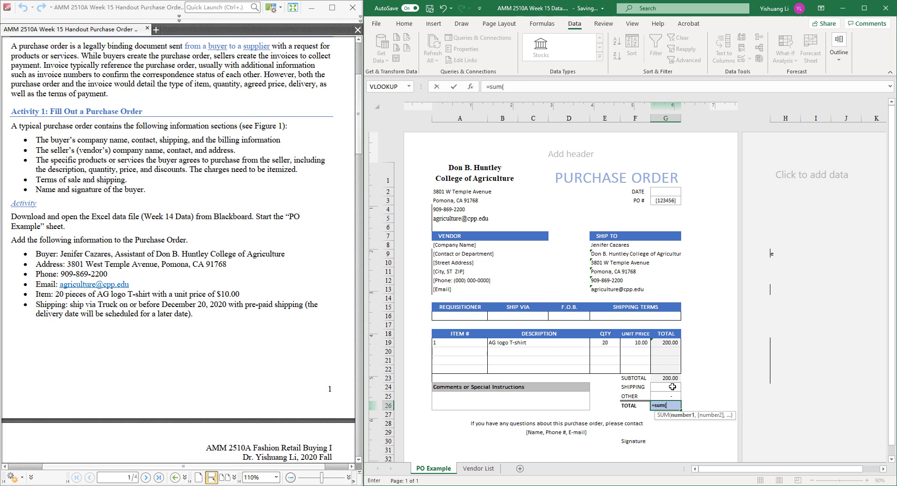
left_click_drag(670, 378, 669, 397)
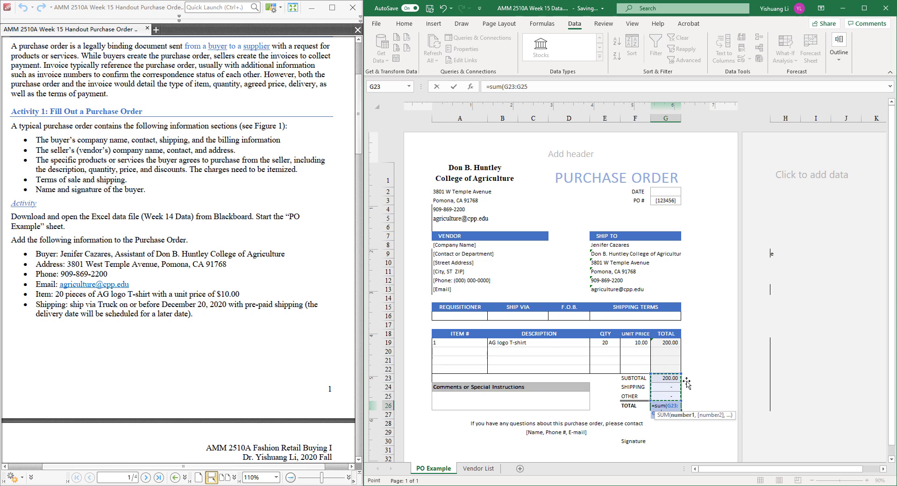
key("Return")
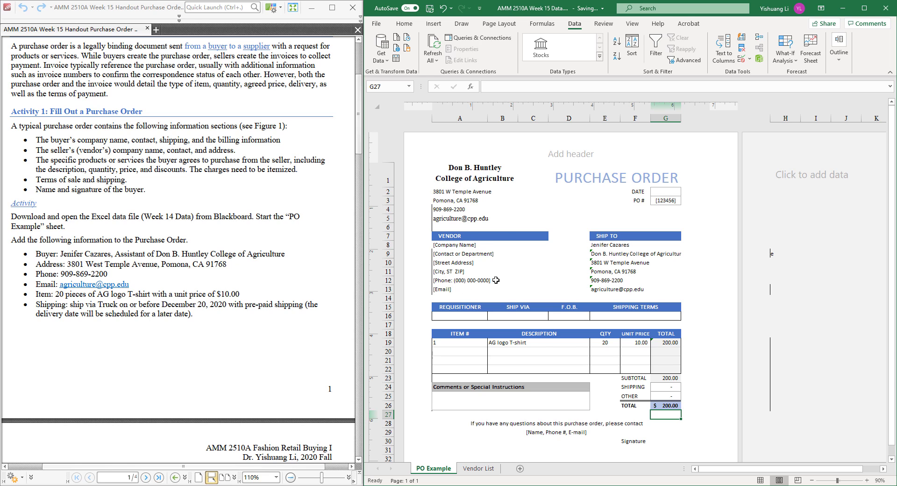
Step: Bring up Activity 2: Create Drop-Down Lists in the PDF handout and look over the workbook's Vendor List sheet
left_click(260, 244)
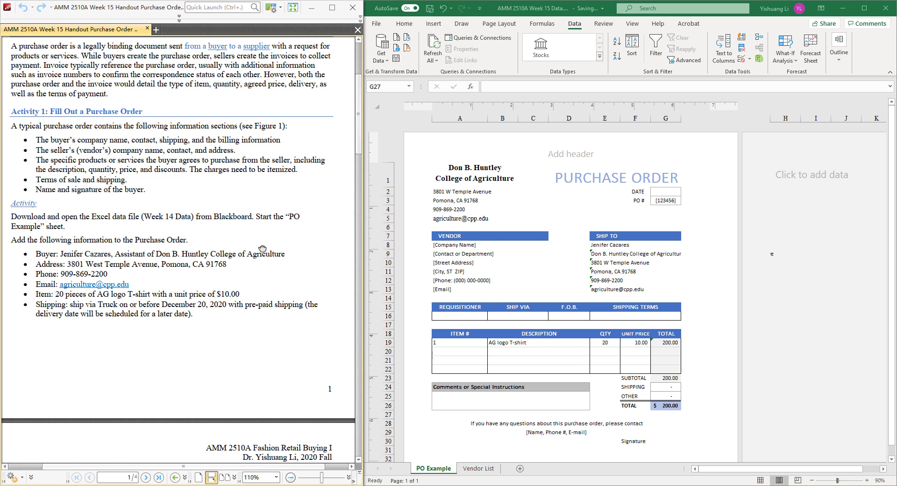
left_click(358, 250)
mouse_move(358, 215)
left_mouse_down()
mouse_move(359, 206)
mouse_move(361, 217)
left_mouse_up()
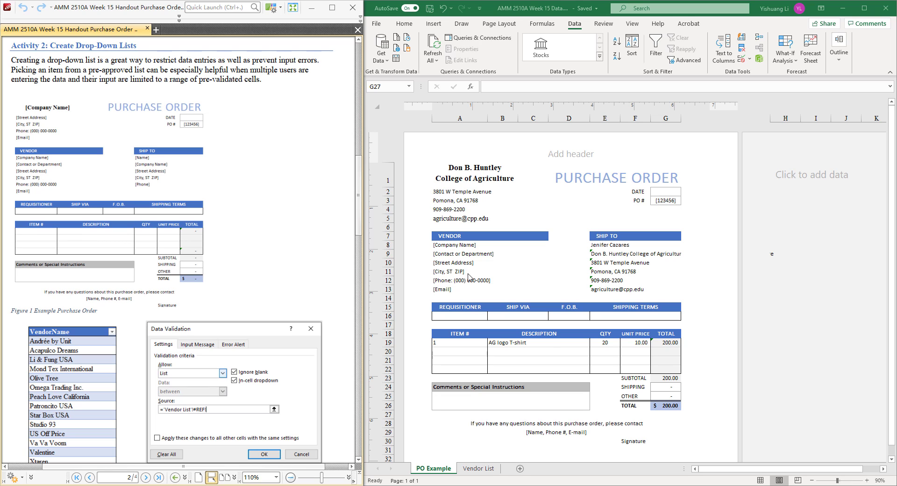
left_click(479, 469)
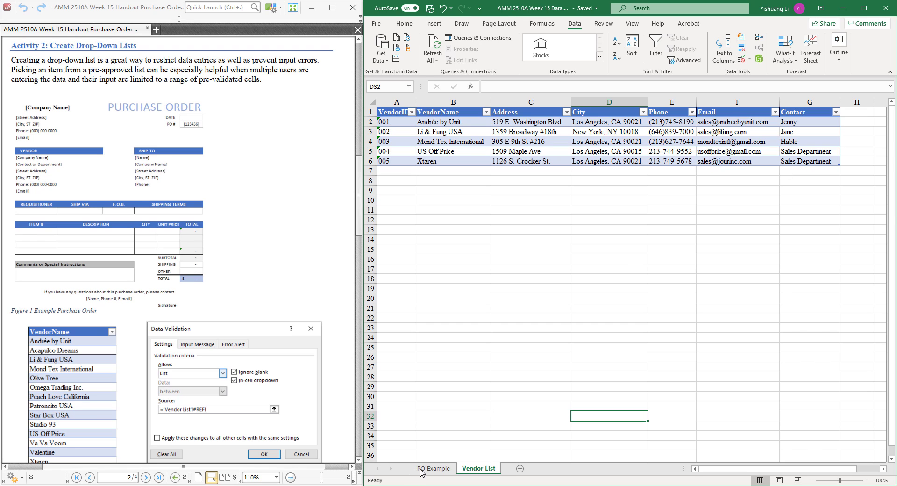
Step: Start a data validation rule for the VENDOR company name cell A8 on the PO Example sheet, allowing List entries
left_click(442, 470)
left_click(477, 244)
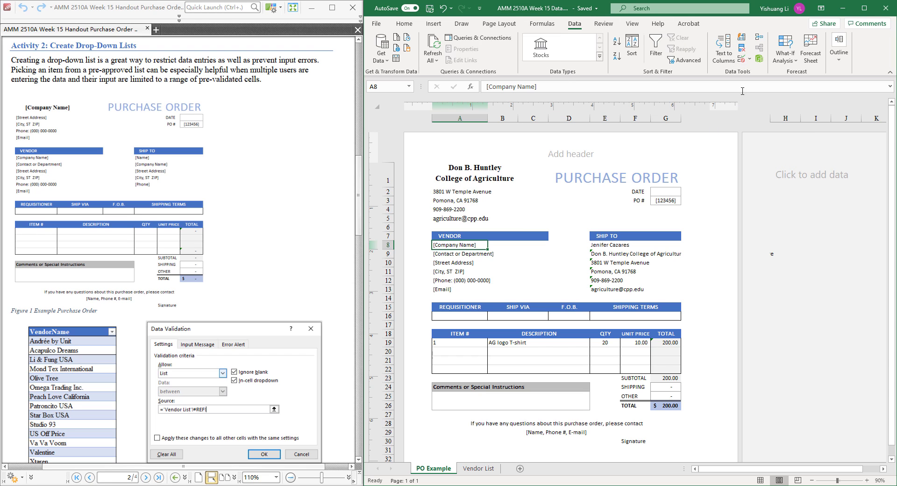
left_click(742, 60)
left_click_drag(705, 197, 743, 108)
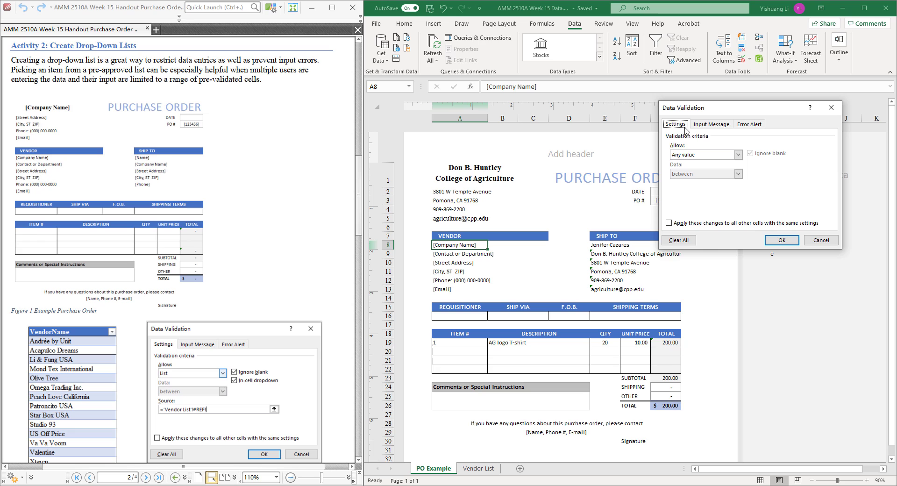
left_click(706, 157)
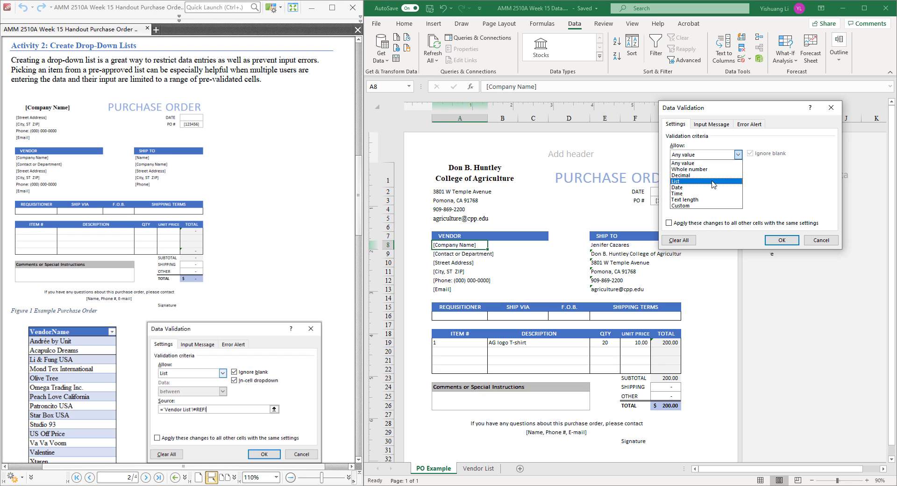
left_click(713, 169)
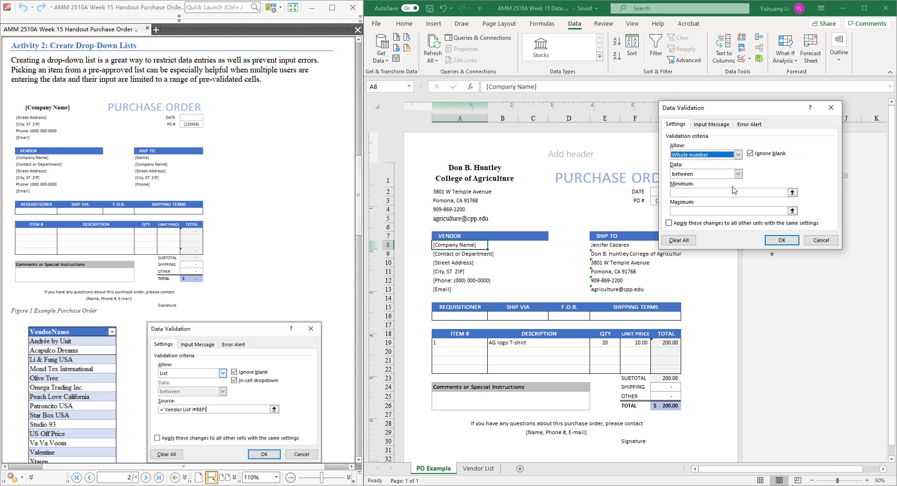
left_click(738, 155)
left_click(722, 182)
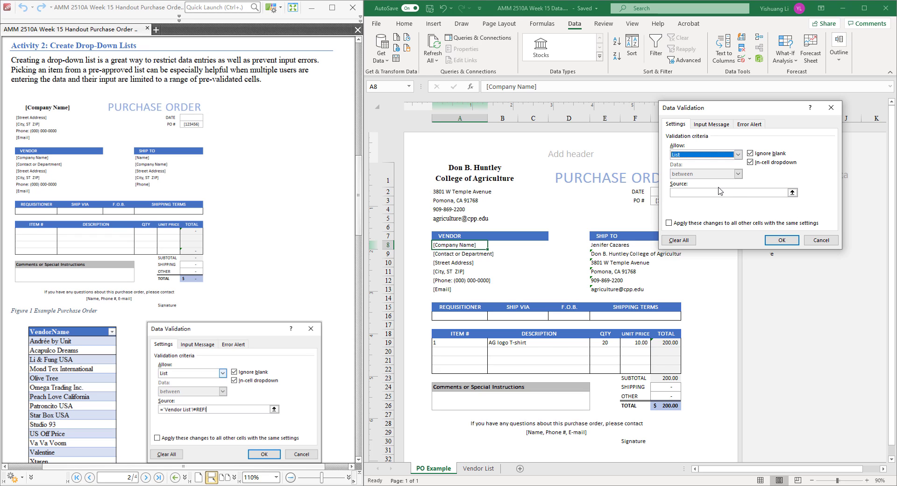
Step: Set the validation list source to the vendor names in B2:B6 of the Vendor List sheet
left_click(720, 192)
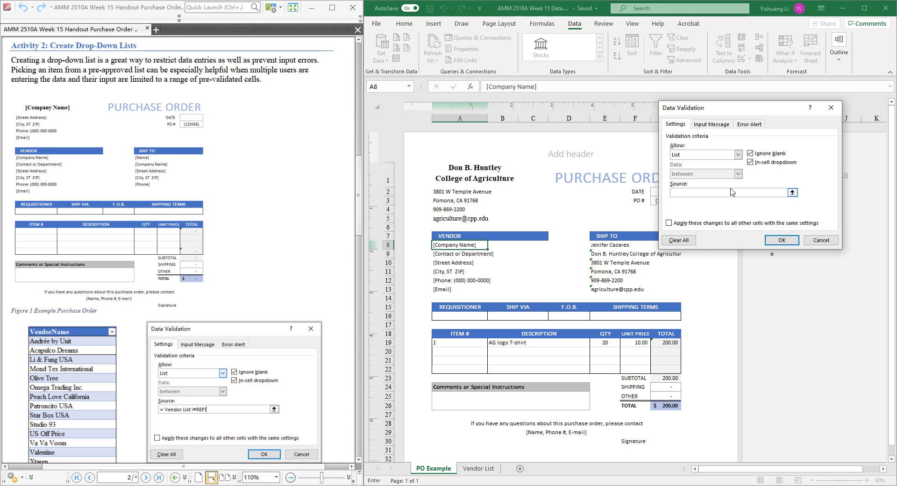
left_click(481, 471)
left_click(793, 193)
left_click(479, 468)
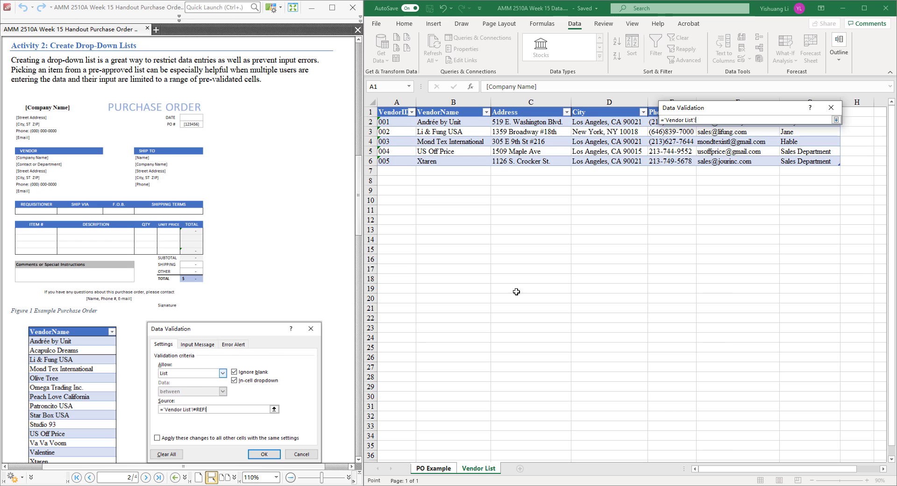
left_click(465, 121)
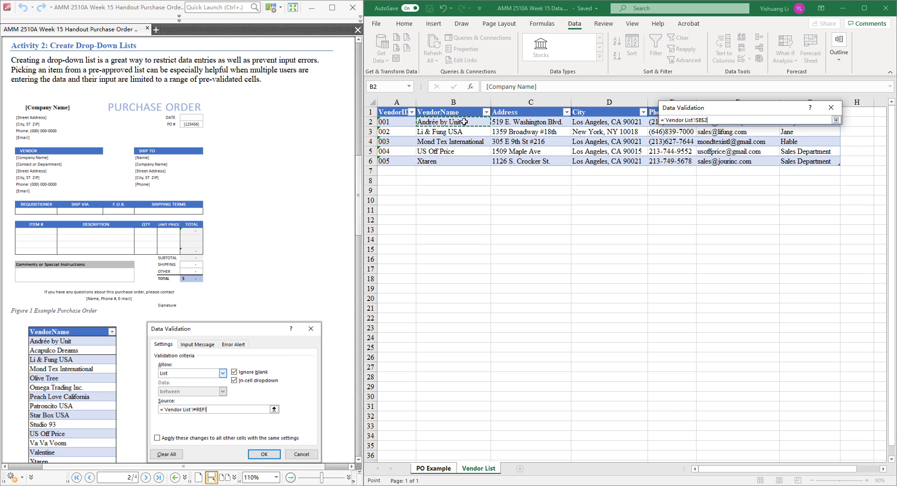
left_click_drag(464, 122, 460, 161)
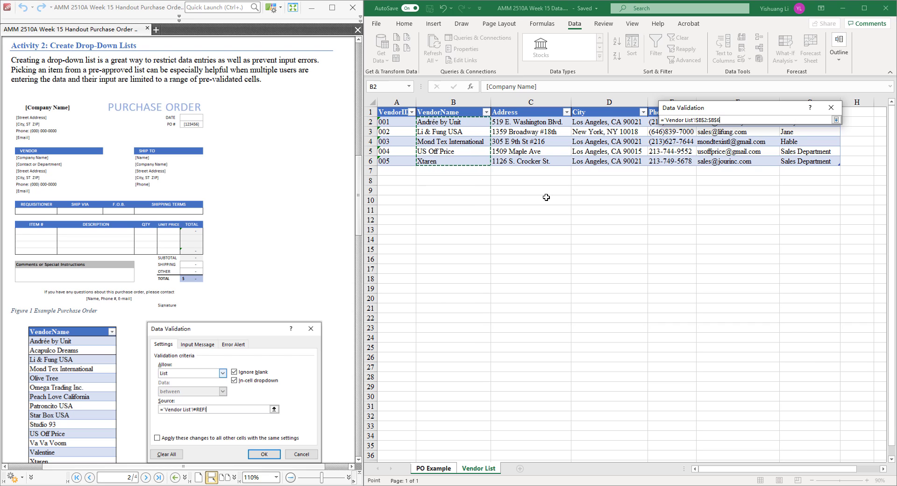
key("Return")
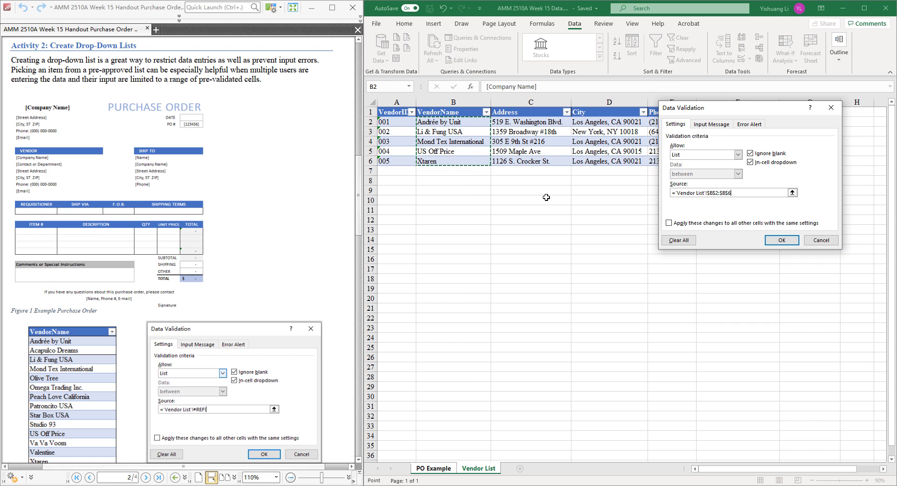
Step: Add an input message to the validation rule with the title "Hint" and the text "Please select from the list!!!"
left_click(721, 125)
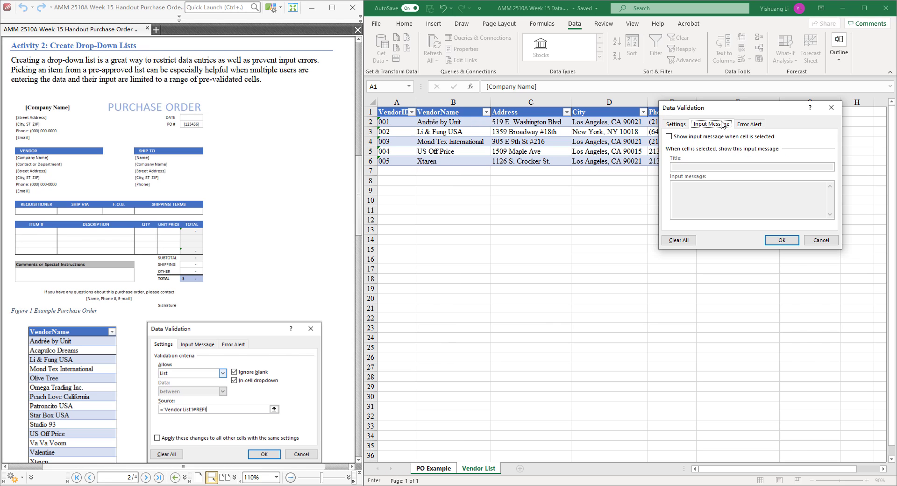
left_click(746, 125)
left_click(711, 127)
left_click(705, 138)
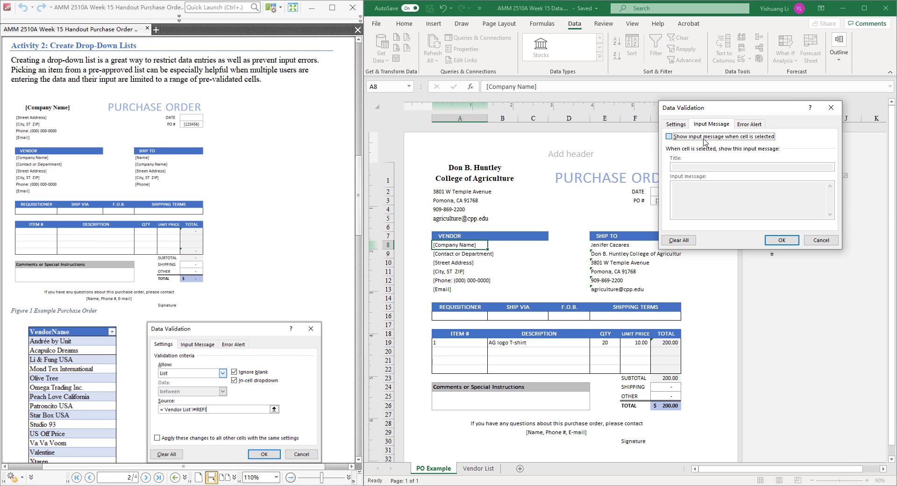
left_click(710, 167)
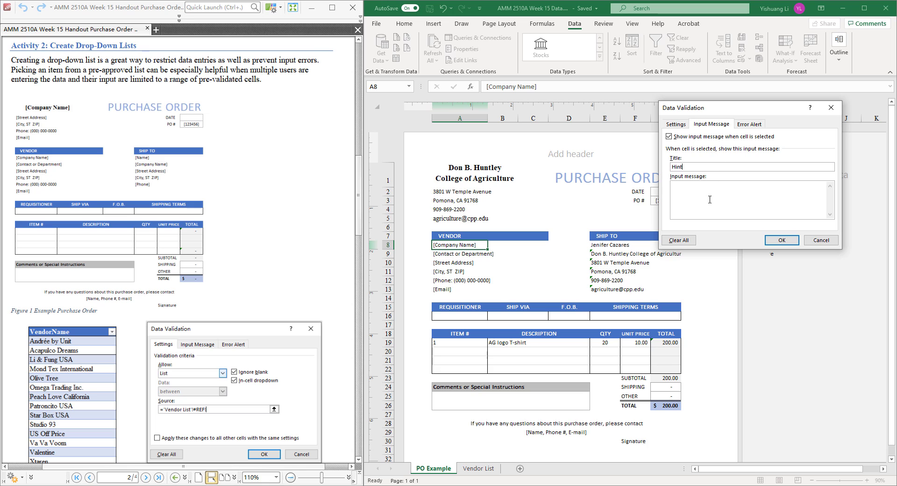
left_click(696, 196)
type("Please select from the list!!!")
Step: Turn on the error alert for invalid data, trying the Information style before choosing the Stop style
left_click(750, 125)
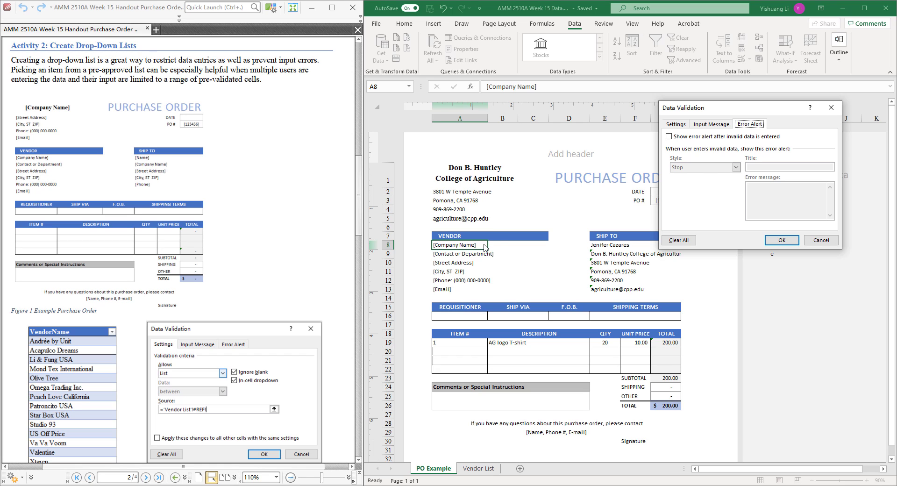
key("alt+s")
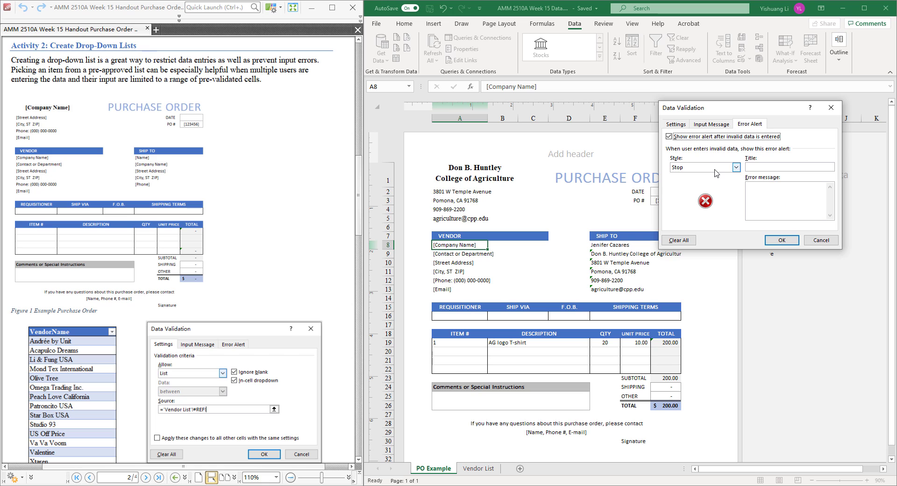
left_click(716, 167)
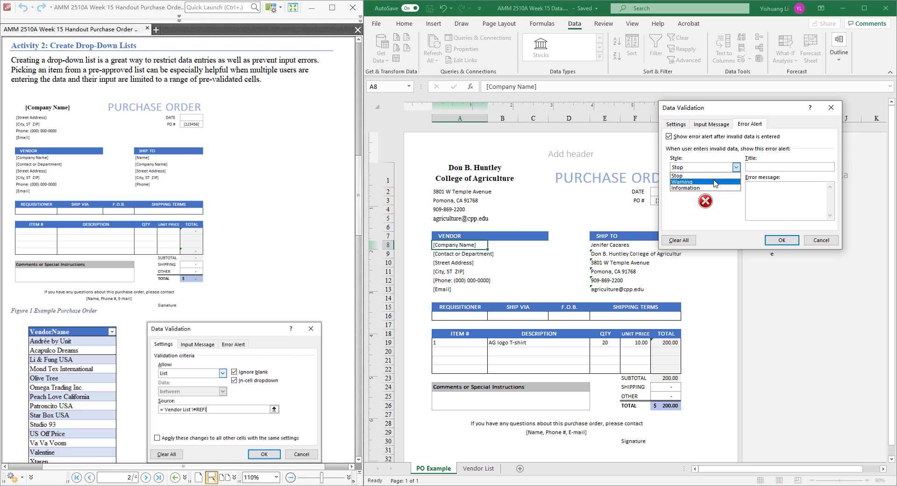
left_click(715, 181)
left_click(722, 168)
left_click(724, 188)
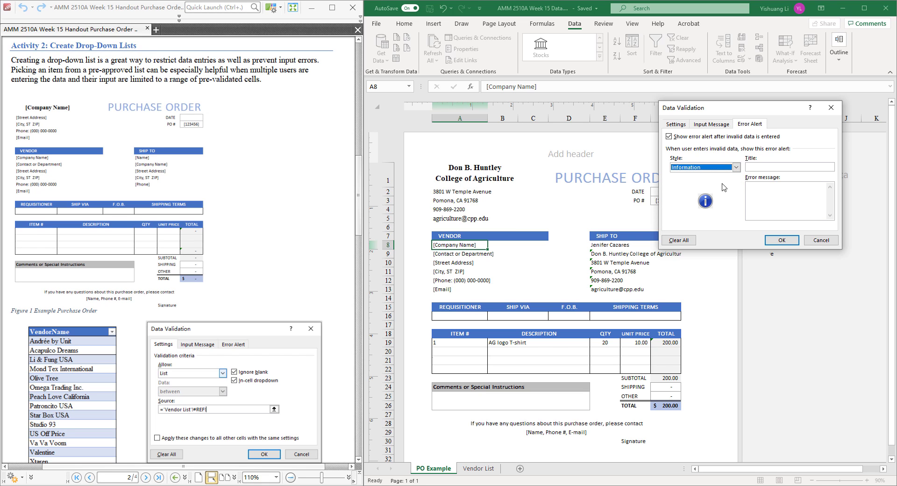
left_click(723, 169)
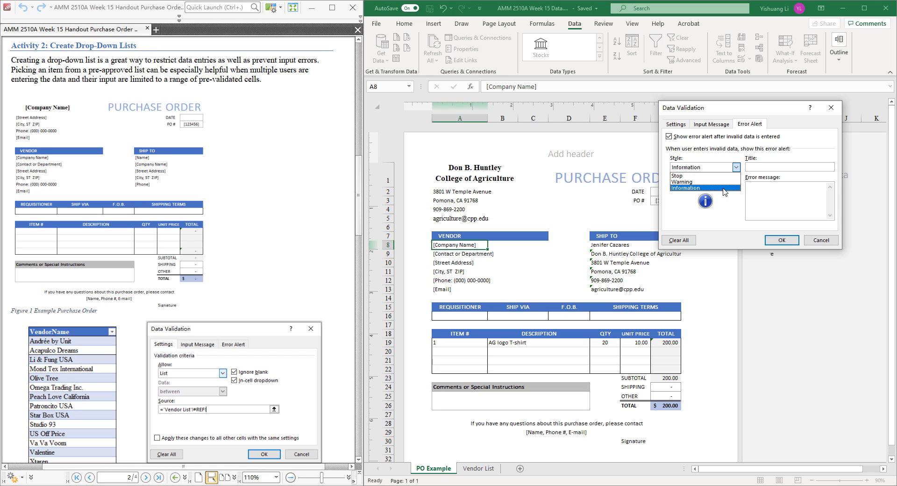
left_click(724, 188)
left_click(733, 169)
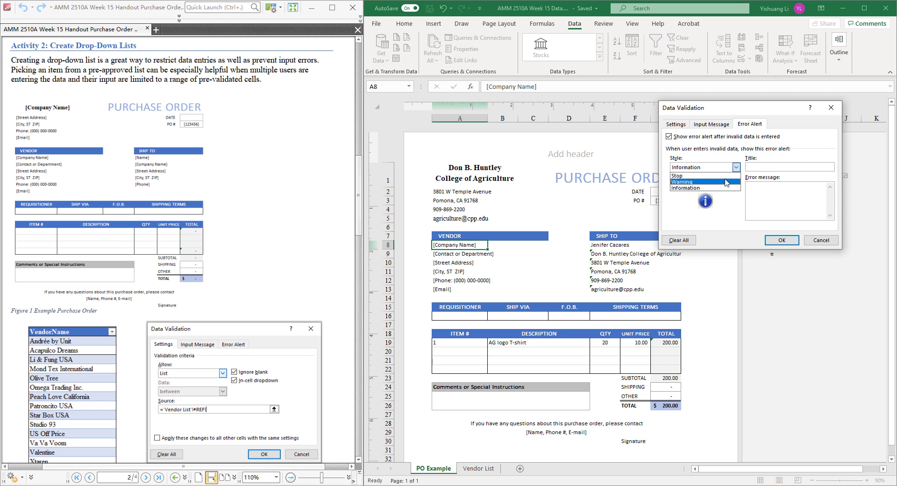
left_click(724, 176)
Step: Title the error alert "Stop!!!" with the message "You will need to select from the list!!!" and apply the validation rule
left_click(770, 167)
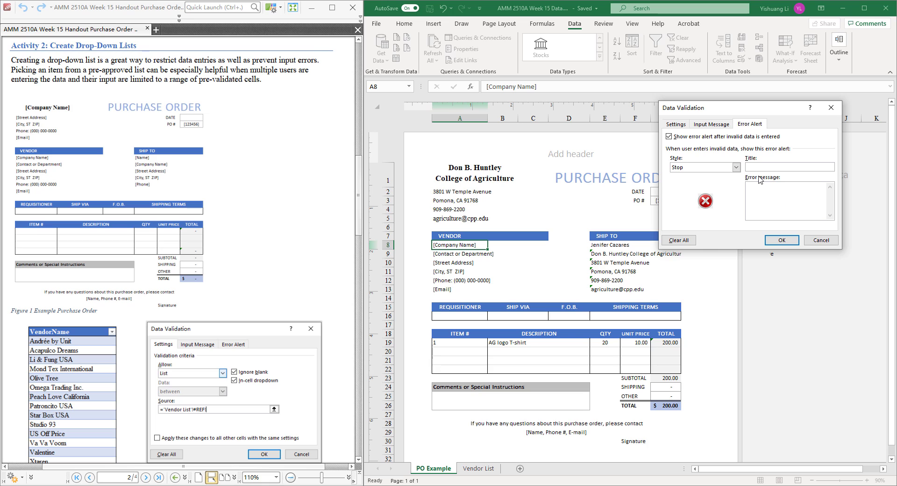
type("S")
type("ou will n")
type("eed to ")
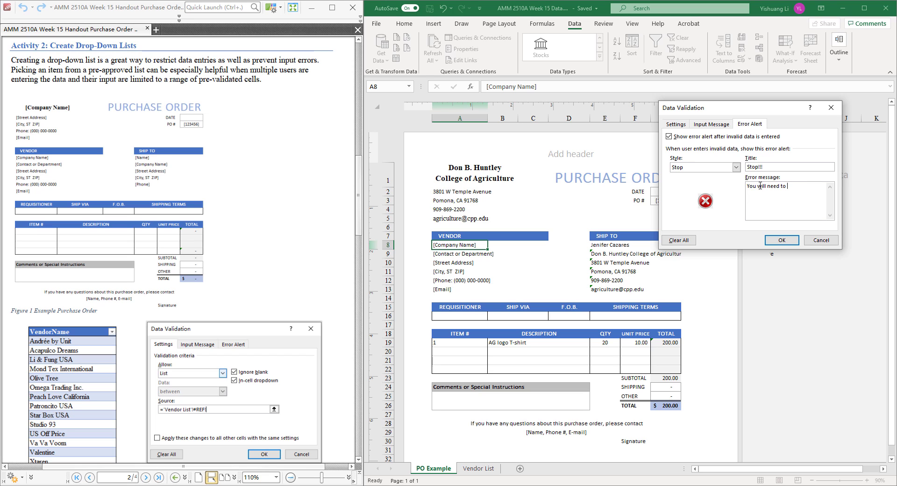
type("select from ther")
type("list!!!")
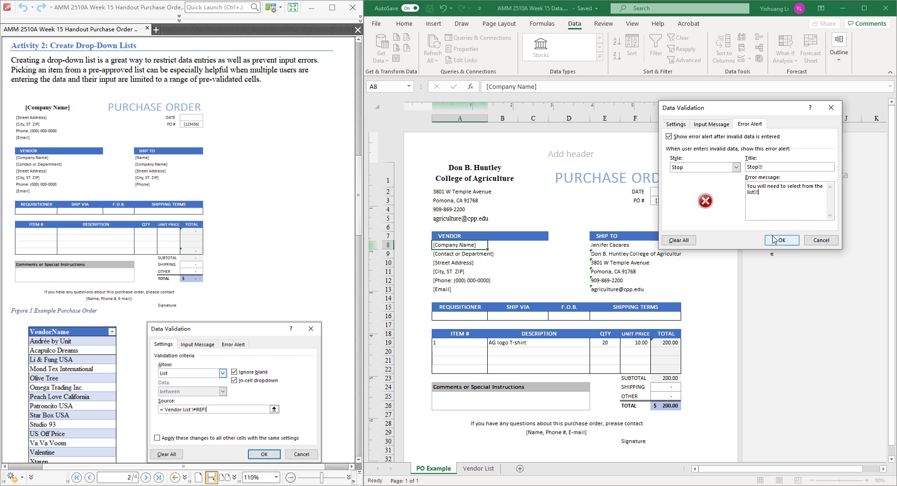
left_click(685, 126)
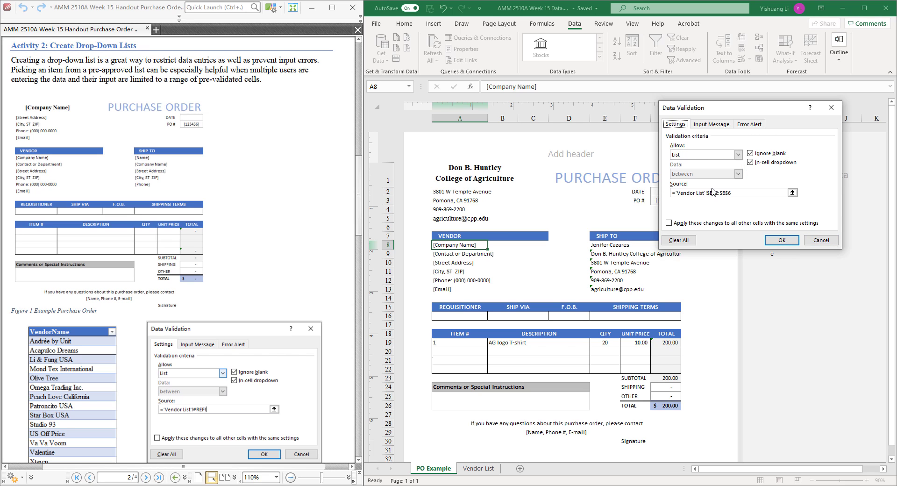
left_click(782, 240)
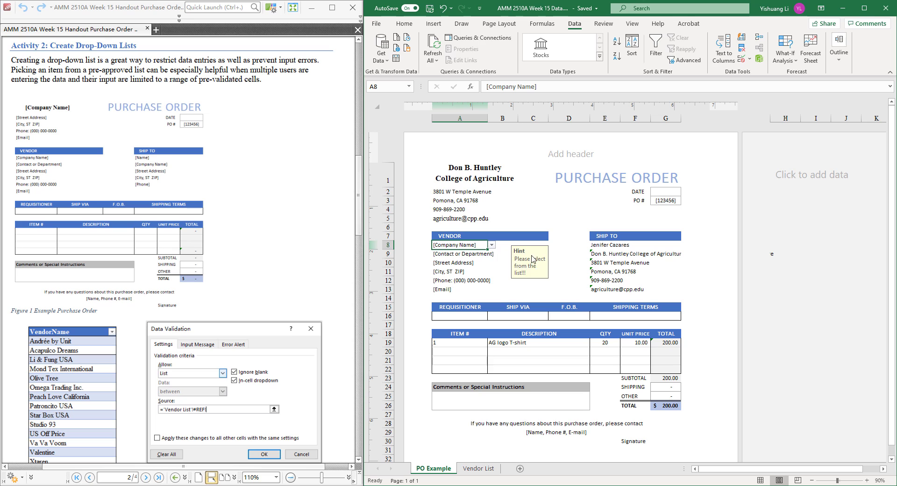
Step: Select the other VENDOR cells, A9 to A12, to check whether the input hint appears on them
left_click(448, 262)
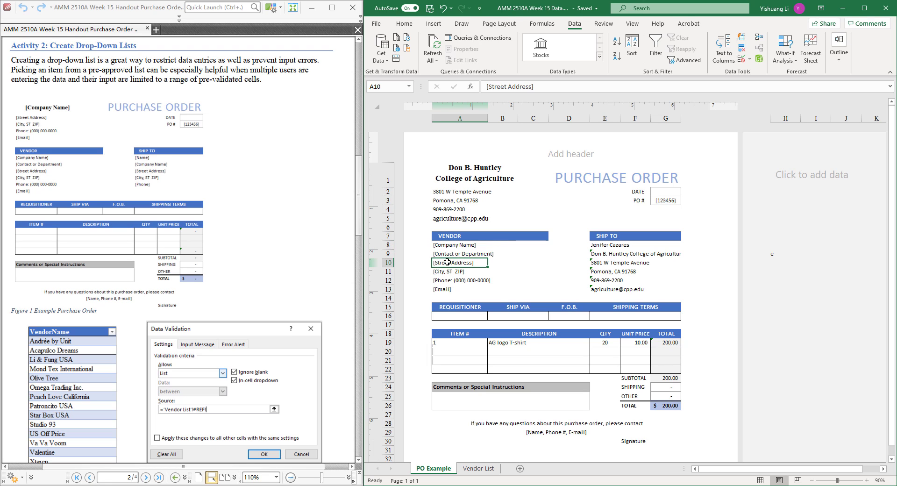
left_click(456, 255)
left_click(461, 273)
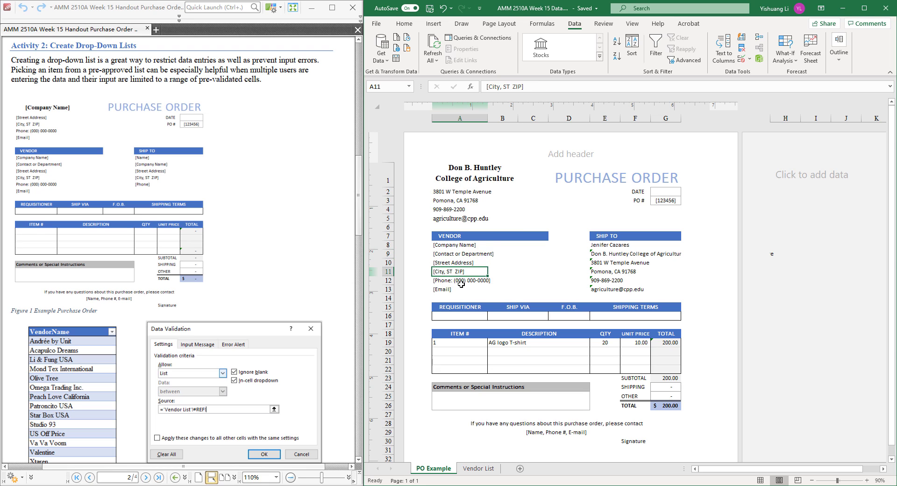
left_click(461, 283)
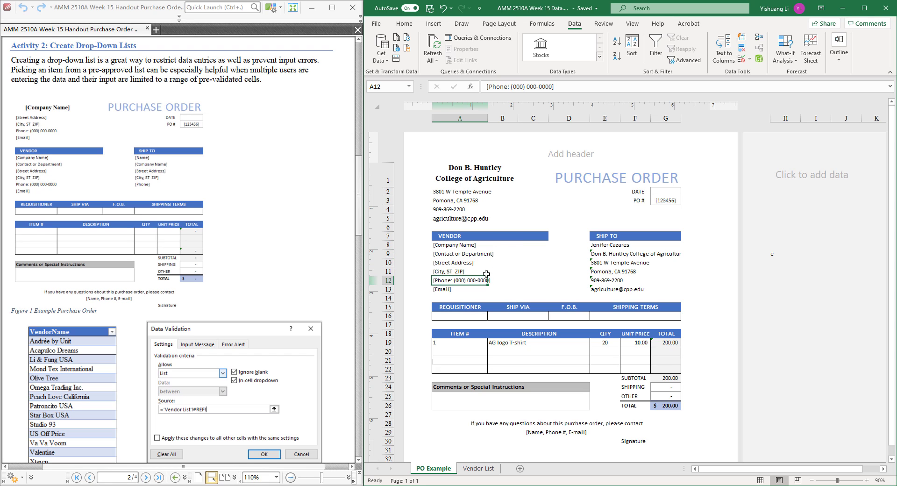
Step: Test the error alert by trying to enter 12 in company name cell A8, and cancel the entry
left_click(453, 245)
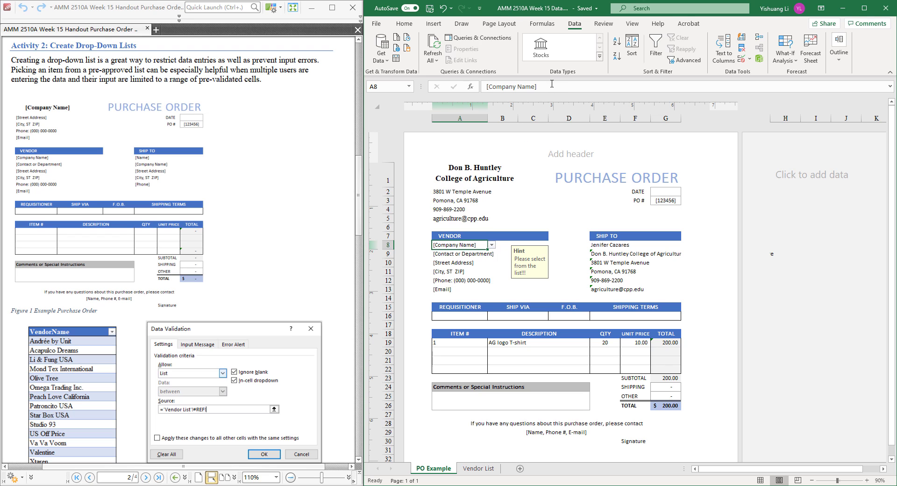
left_click_drag(552, 84, 470, 88)
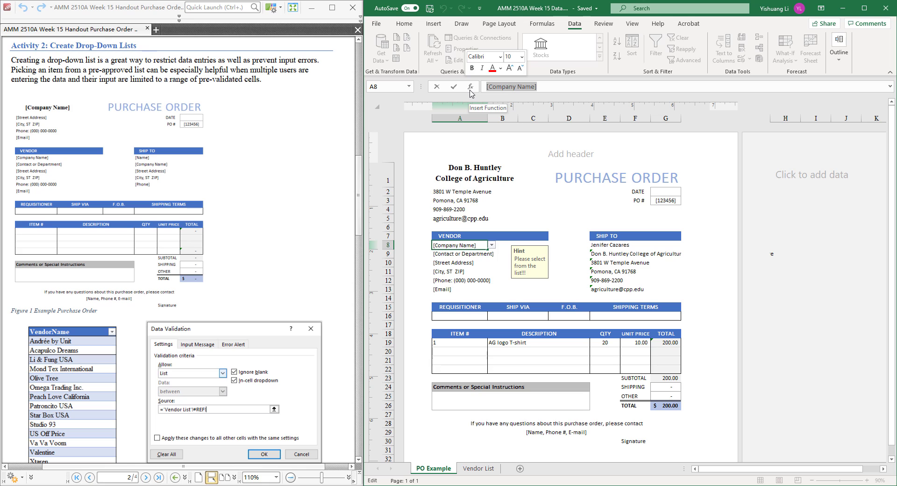
type("12")
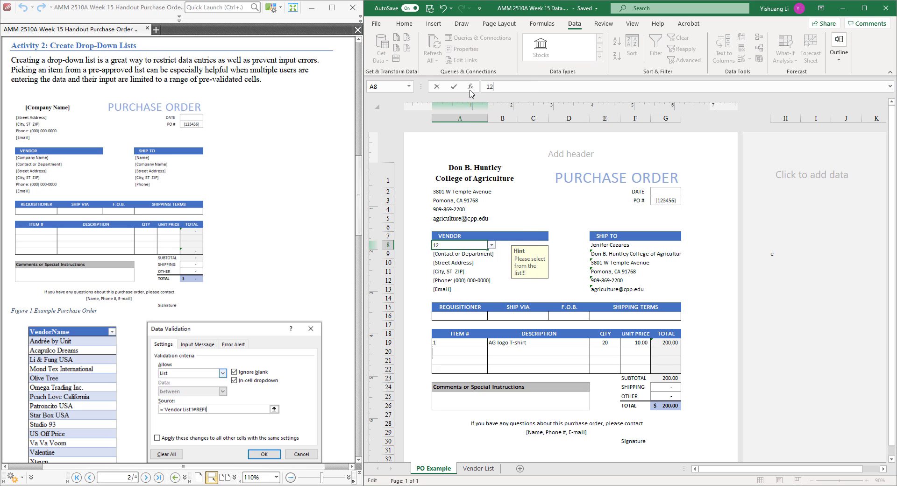
key("Return")
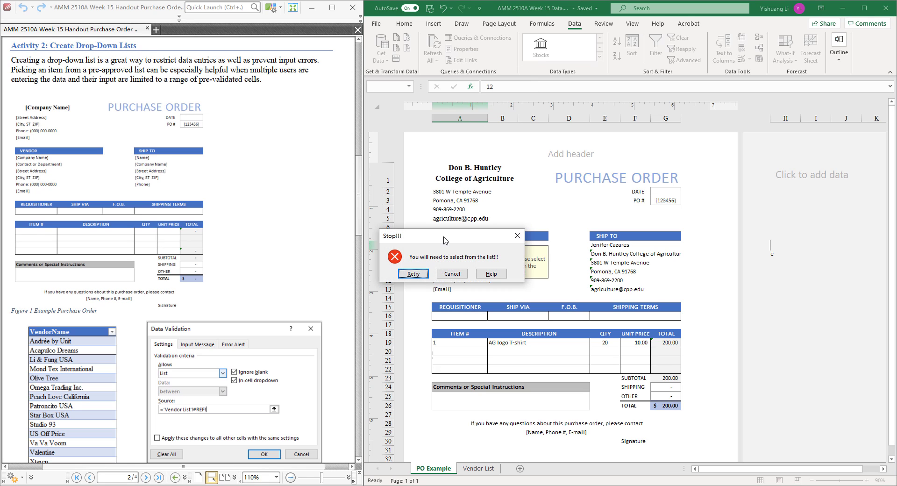
left_click_drag(457, 240, 602, 237)
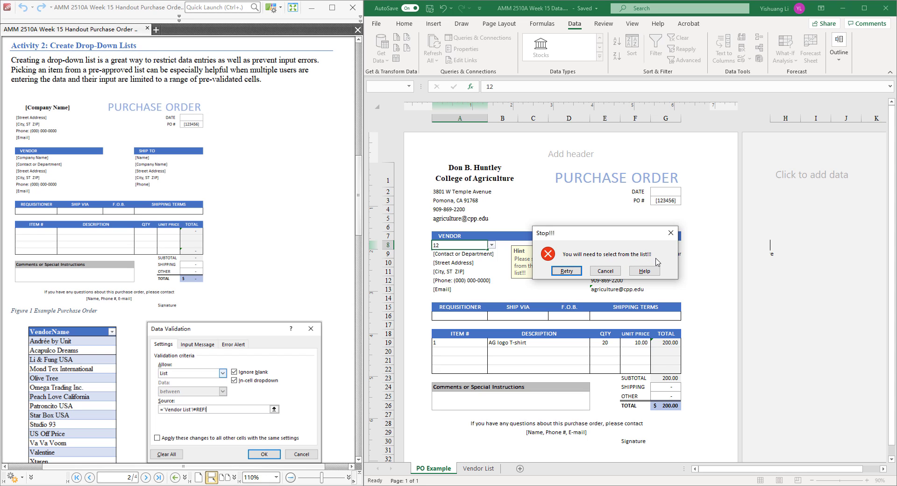
left_click(606, 271)
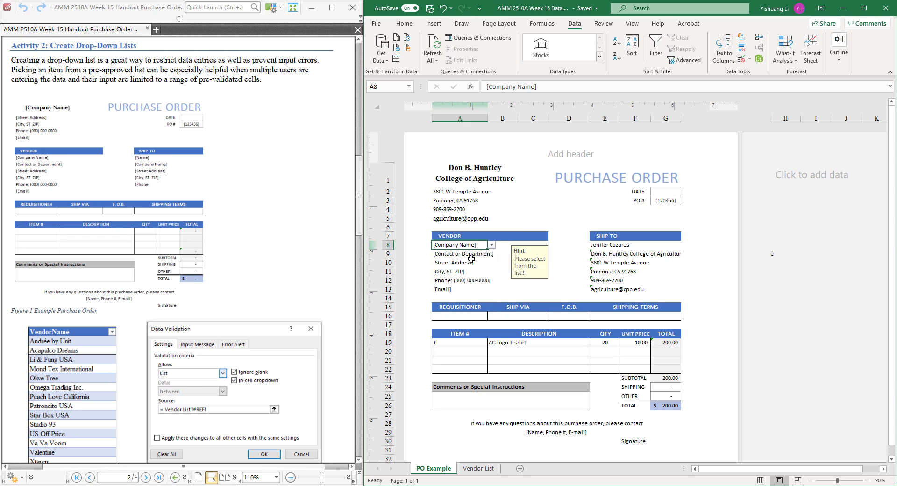
Step: Choose Li & Fung USA as the vendor in cell A8 from its drop-down list
left_click(492, 245)
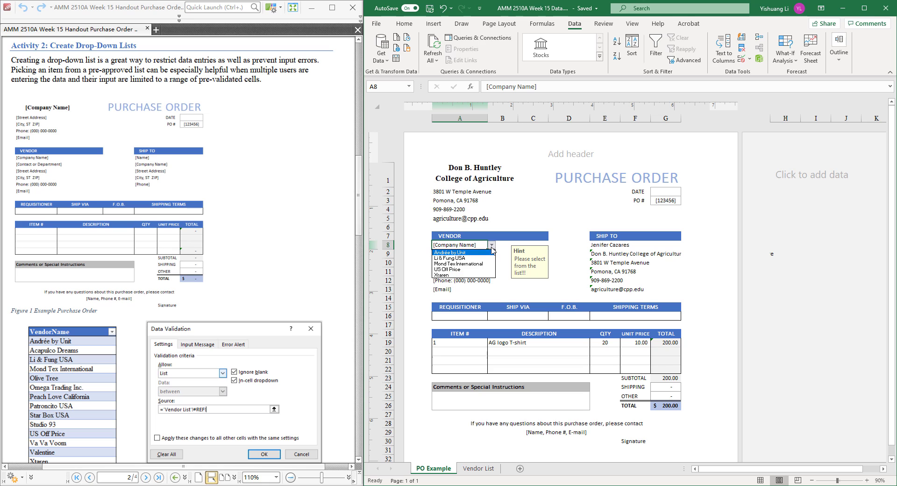
left_click(467, 258)
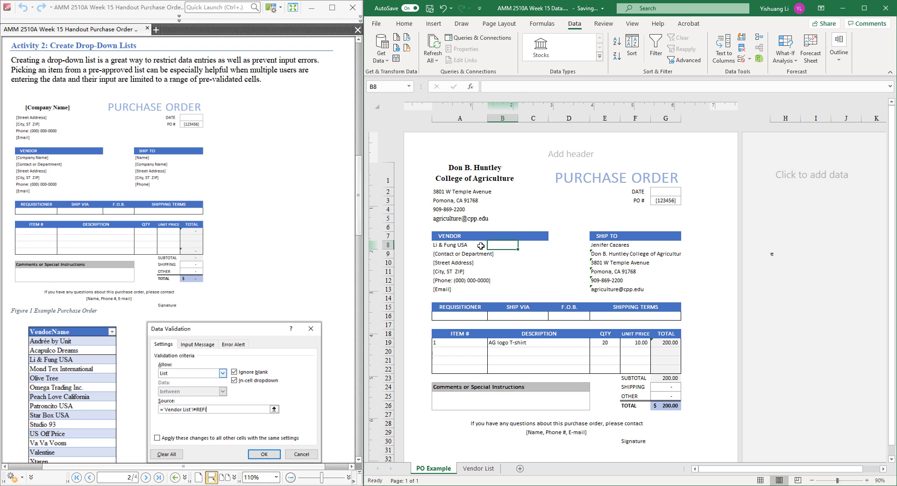
Step: Change the vendor in cell A8 to Andrée by Unit using its drop-down list
left_click(491, 244)
left_click(486, 253)
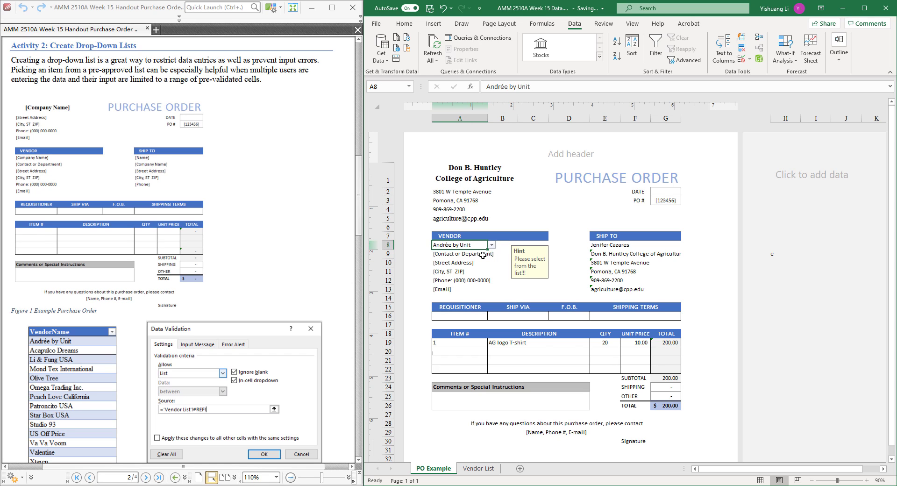
left_click(483, 254)
left_click(481, 269)
left_click(480, 255)
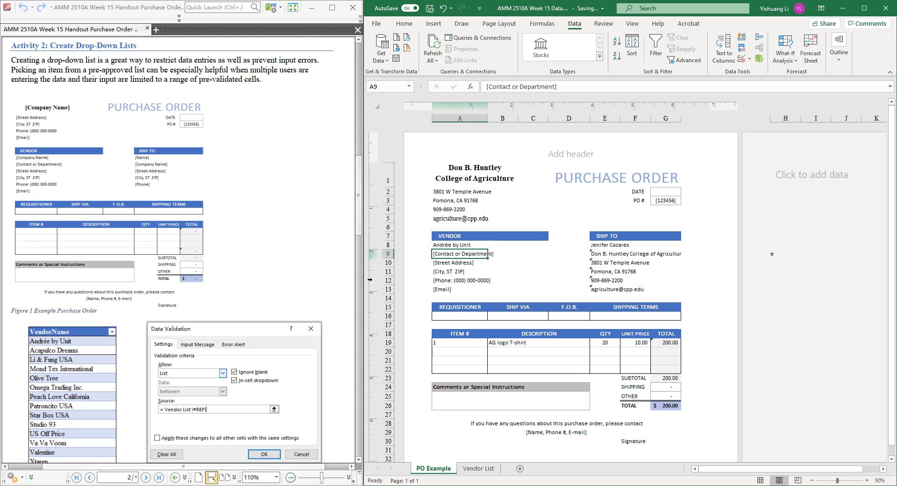
Step: Following Activity 3 in the PDF handout, begin a VLOOKUP formula in contact cell A9 with $A$8 as the absolute lookup value
left_click(346, 237)
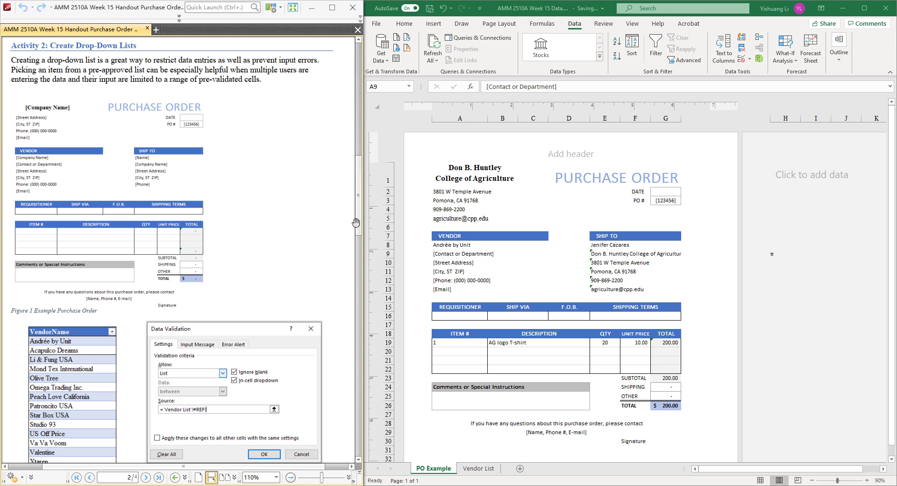
left_click_drag(356, 223, 358, 369)
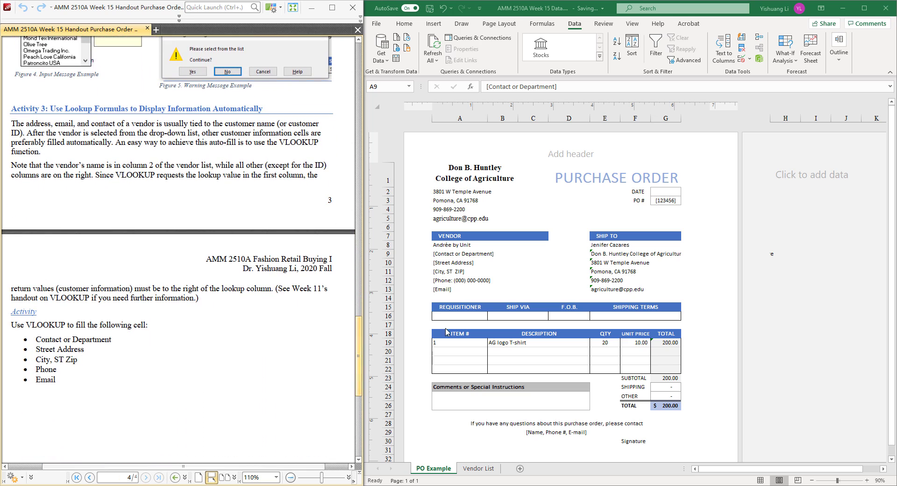
left_click(462, 254)
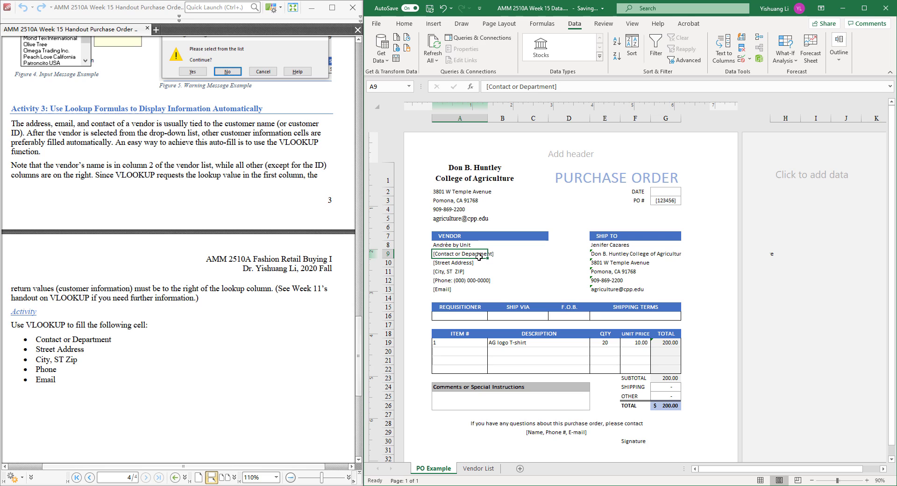
type("=")
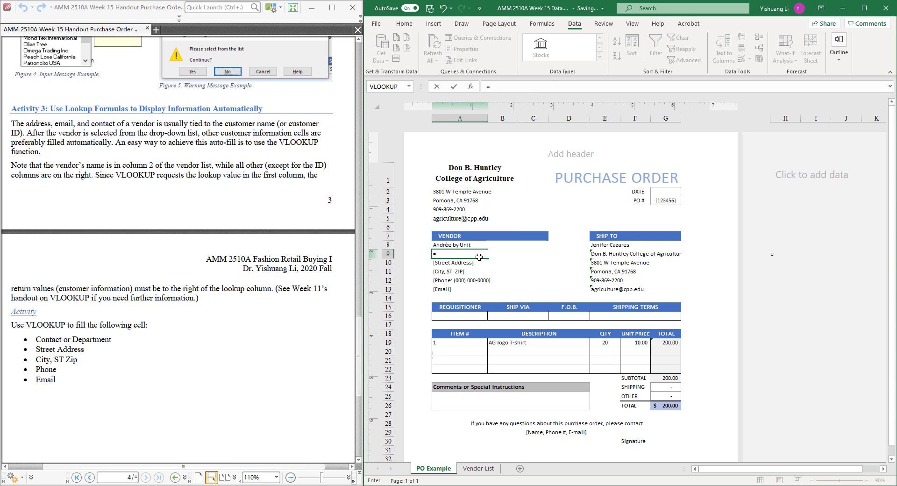
type("vloo")
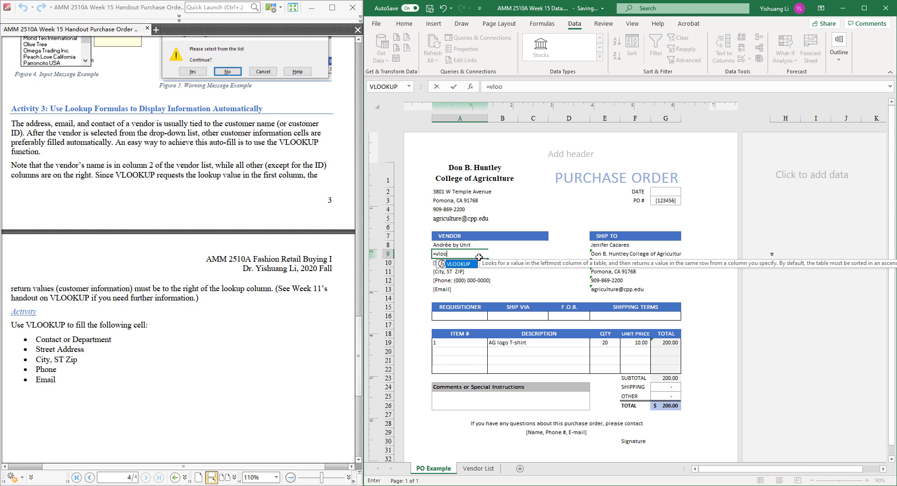
type("kup(")
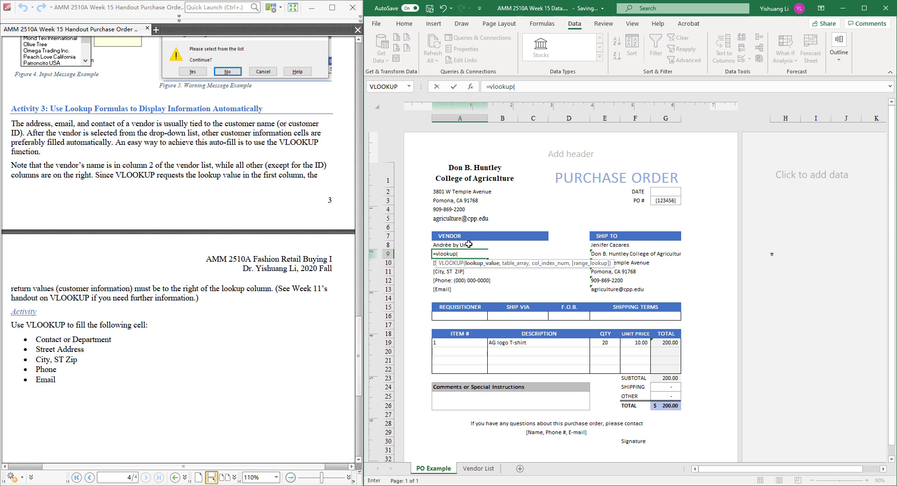
left_click(468, 244)
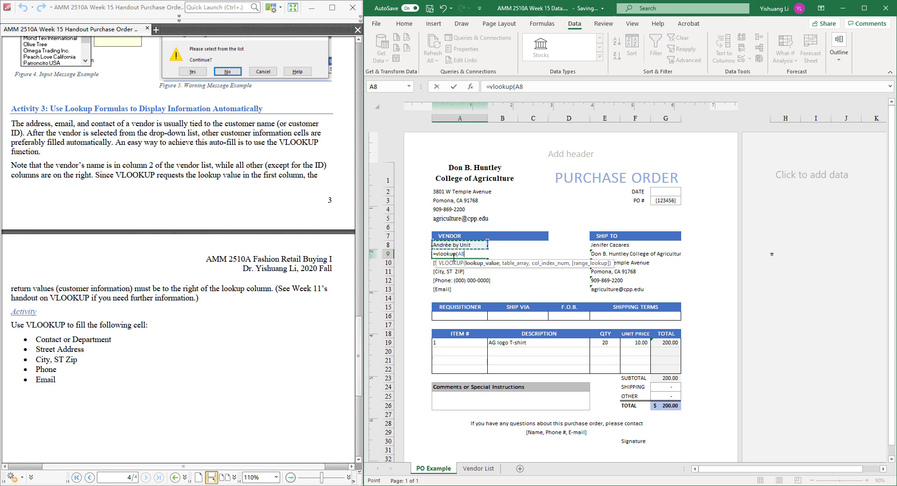
left_click(460, 254)
type("$A$8")
type(",")
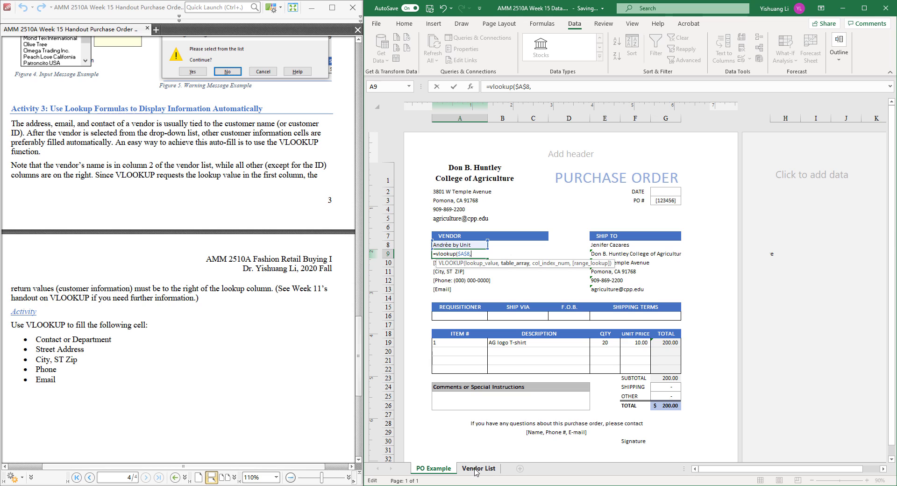
Step: Complete the A9 VLOOKUP with the Vendor List table from VendorName to Contact as the array, column index 6 and False for exact match
left_click(478, 469)
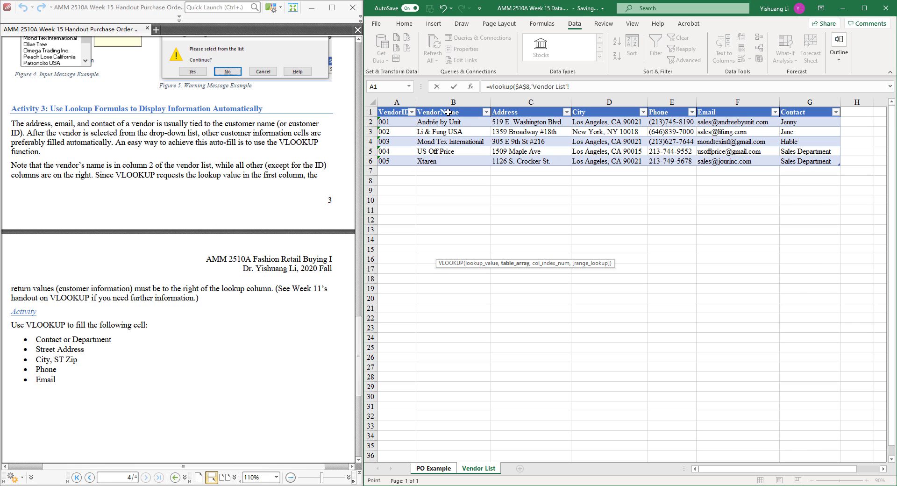
left_click_drag(447, 115, 786, 161)
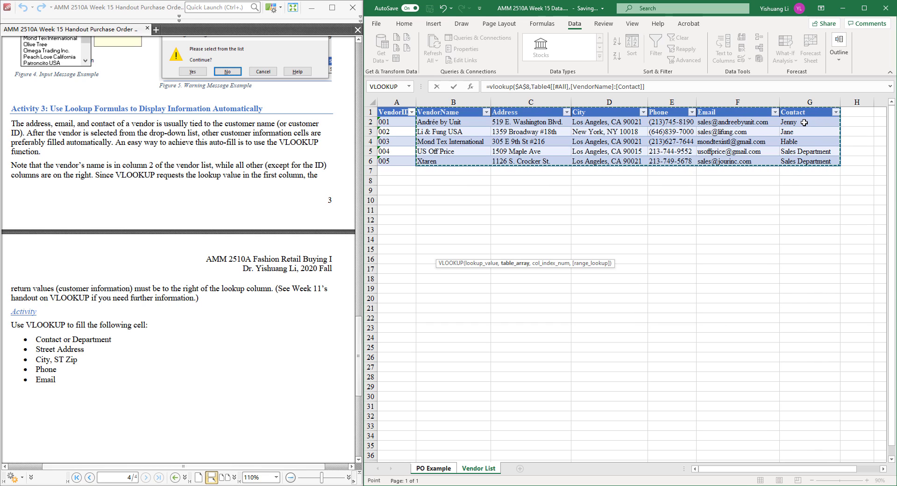
left_click(658, 86)
type(",6")
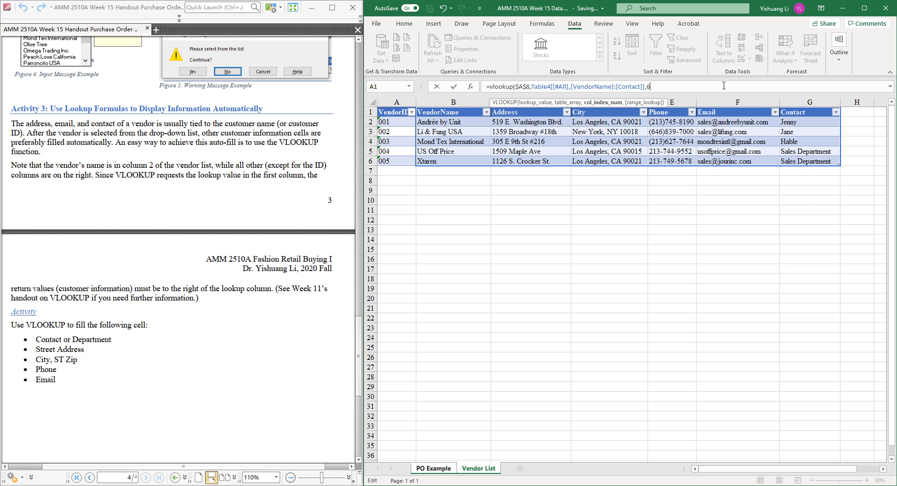
type(",F")
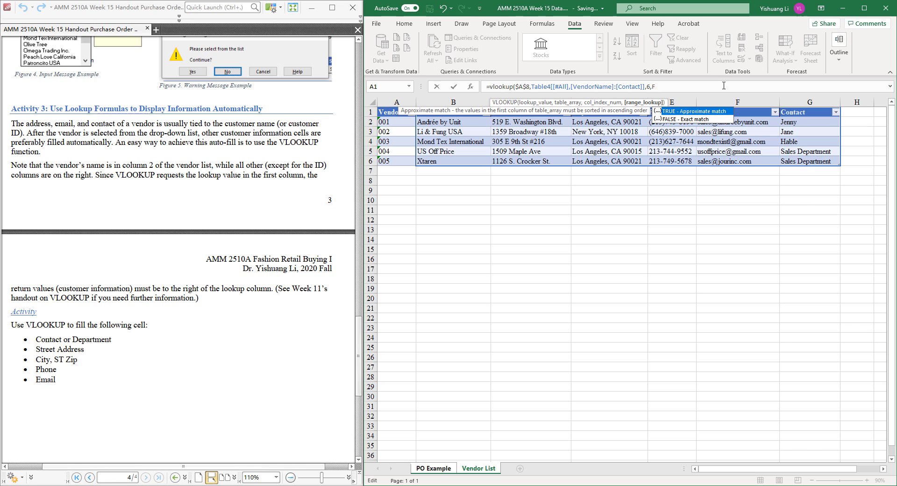
type("lse)")
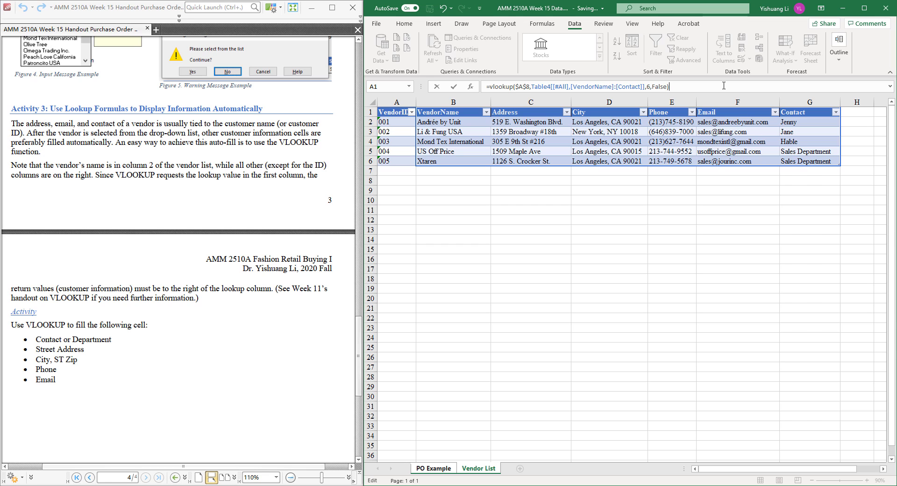
key("Return")
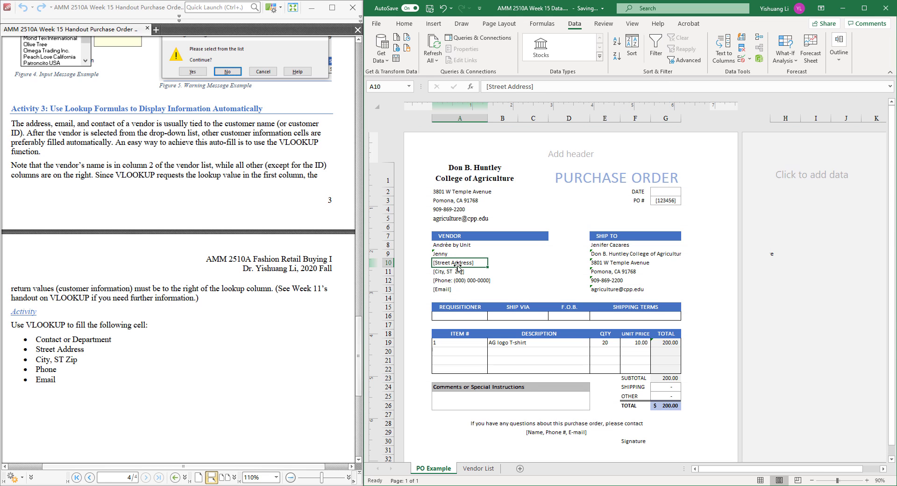
Step: Compare the contact returned in cell A9 with the Contact column of the Vendor List sheet
left_click(443, 253)
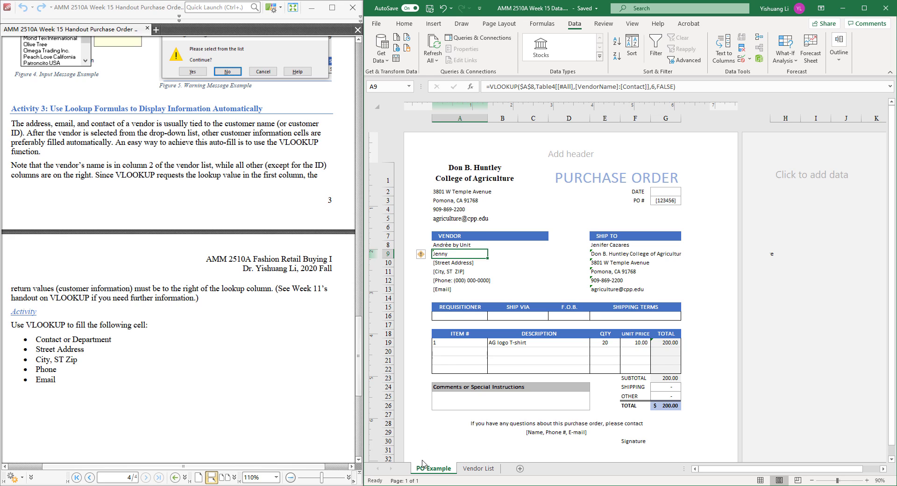
left_click(468, 469)
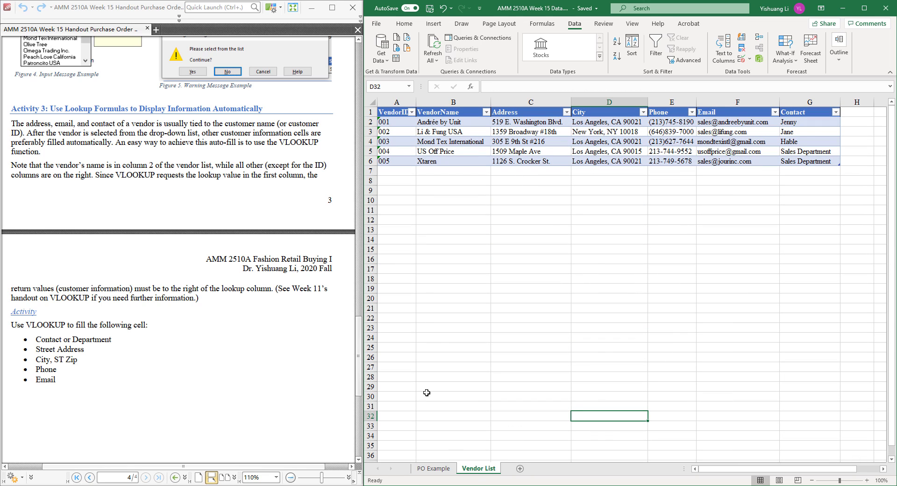
left_click(799, 132)
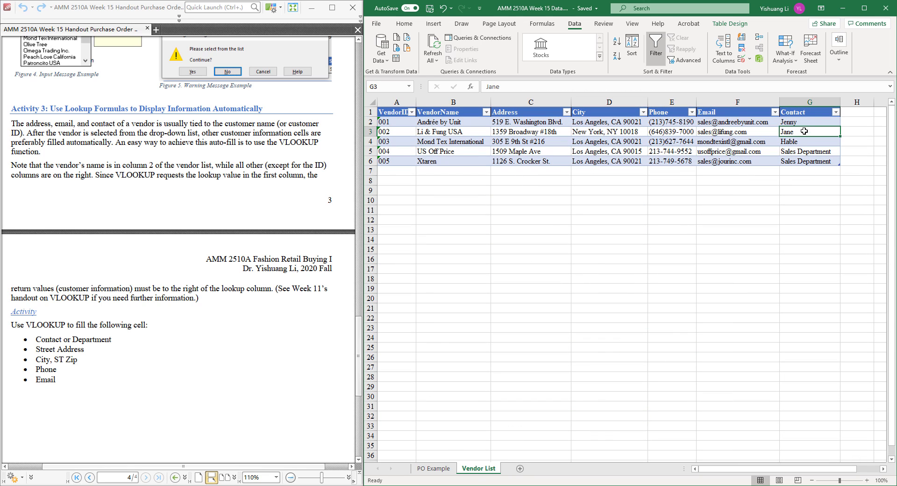
left_click(806, 119)
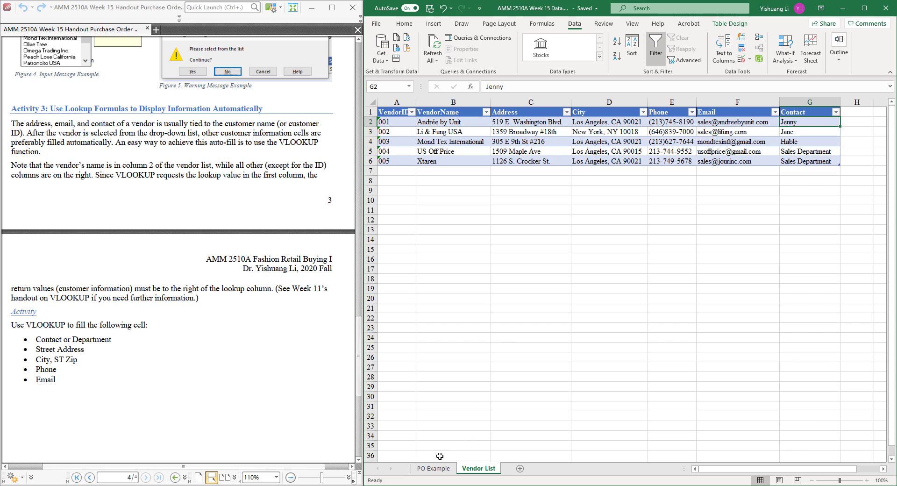
left_click(438, 469)
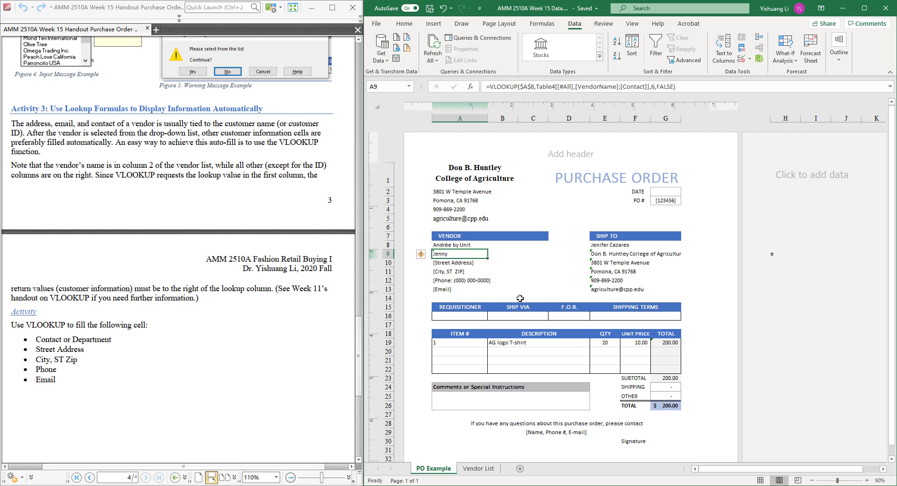
Step: Fill the VLOOKUP formula from cell A9 down to A13 in the VENDOR section
left_click(457, 263)
left_click(463, 254)
left_click_drag(488, 259, 487, 293)
left_click(461, 266)
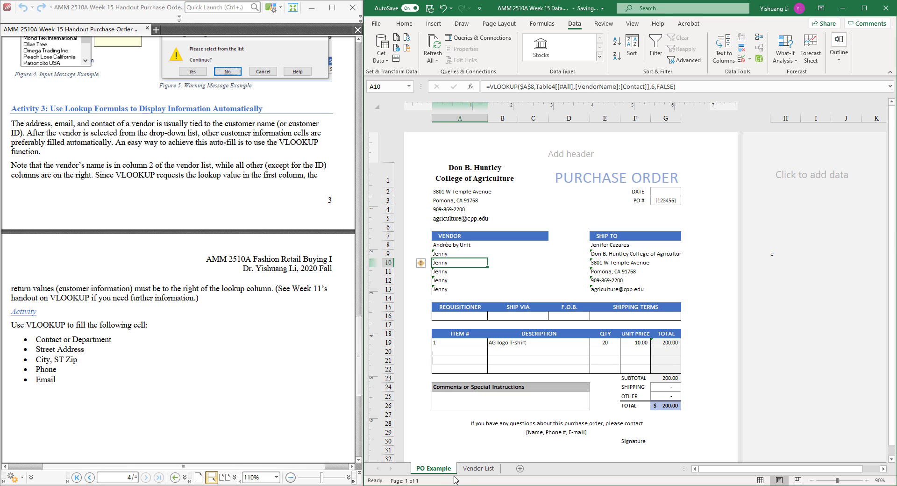
Step: Check the Vendor List column order and set the column index of street address cell A10's VLOOKUP to 2
left_click(478, 469)
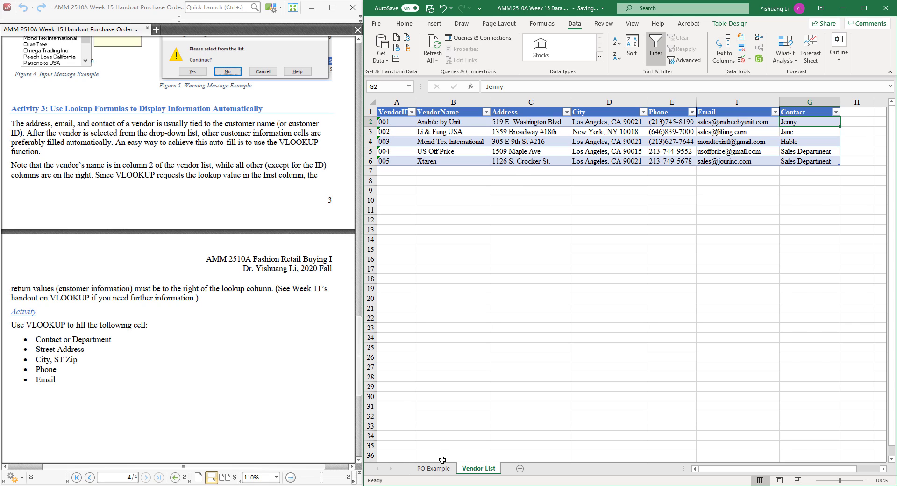
left_click(433, 468)
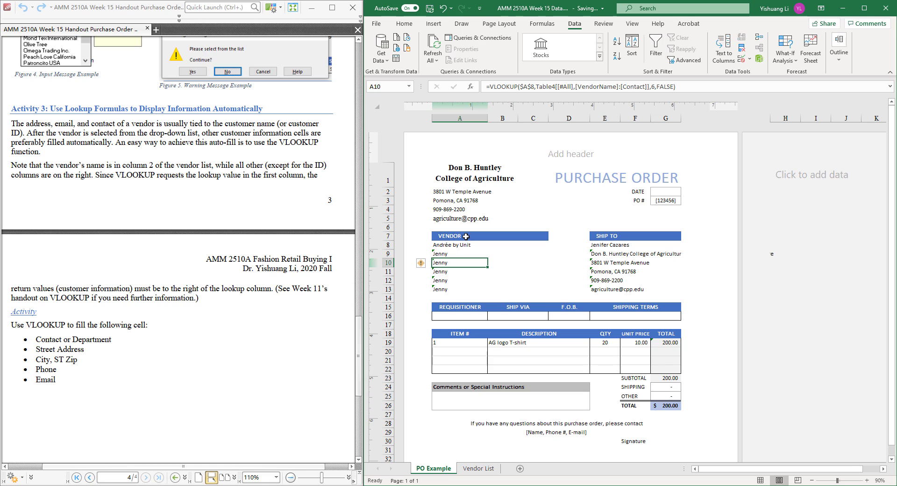
left_click(463, 262)
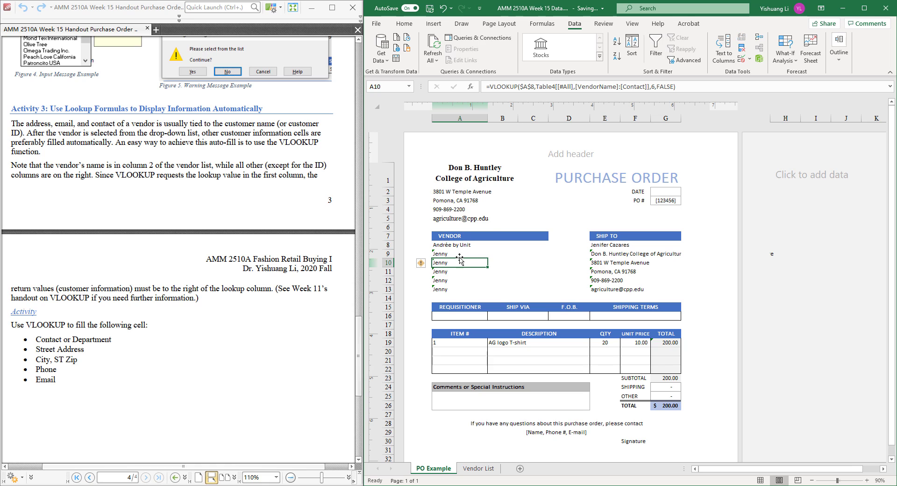
double_click(654, 87)
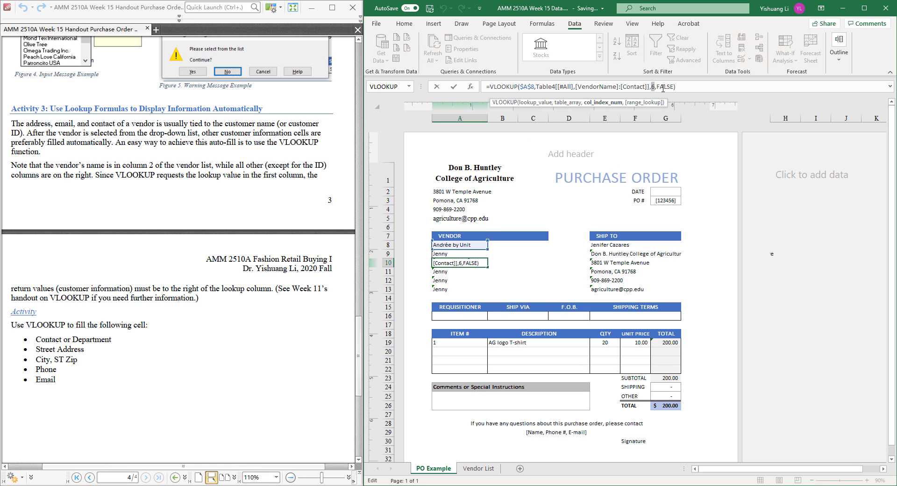
type("2")
key("Return")
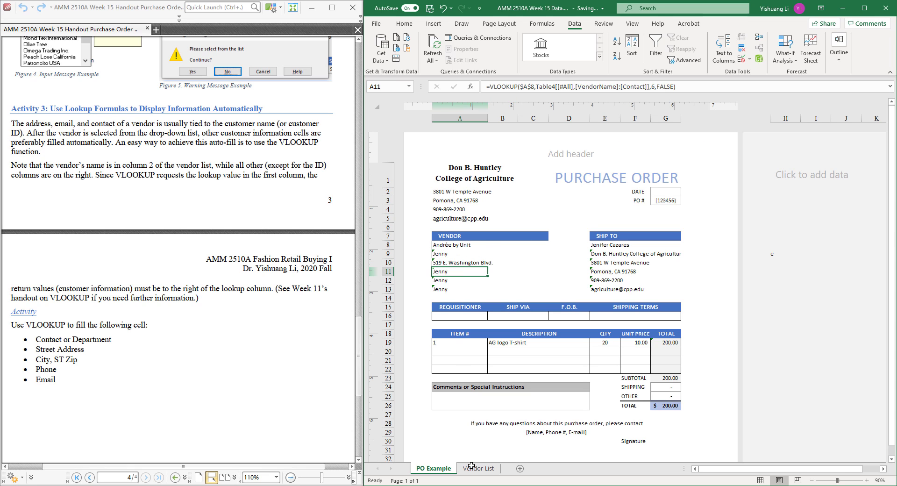
Step: Change the column index in cell A11's VLOOKUP so that it returns the vendor's City column
left_click(473, 469)
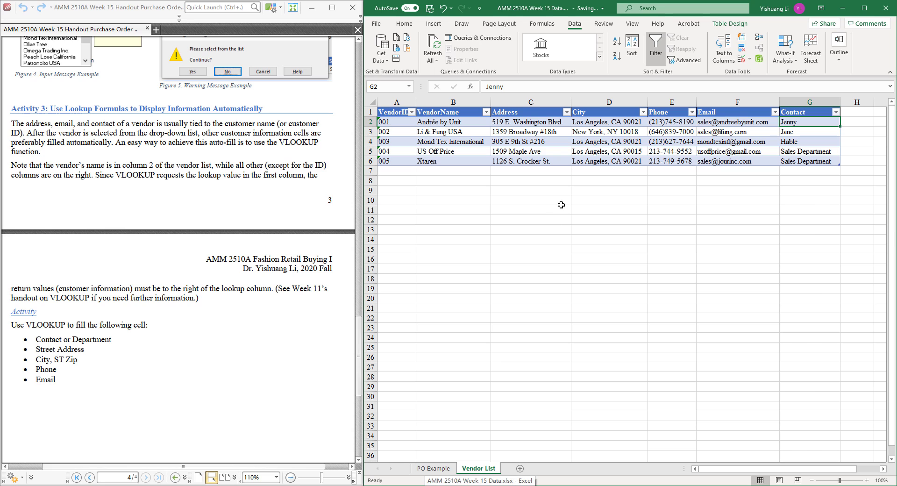
left_click(439, 466)
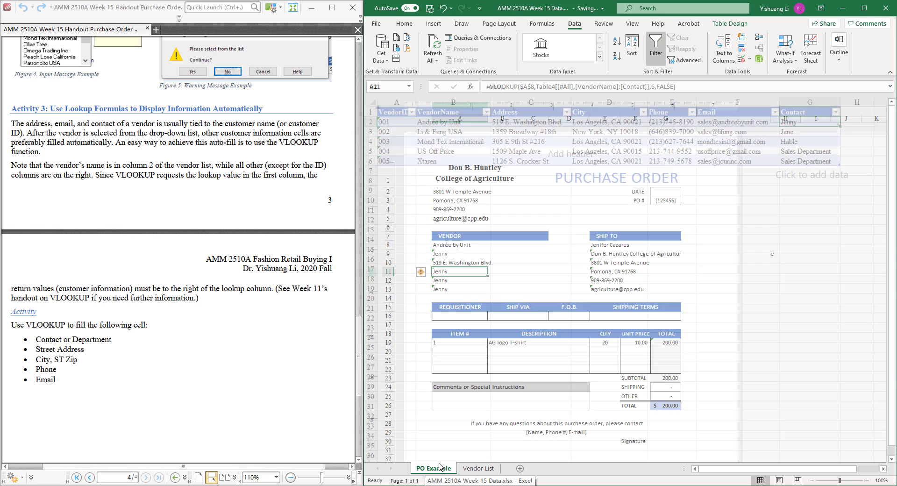
left_click(653, 87)
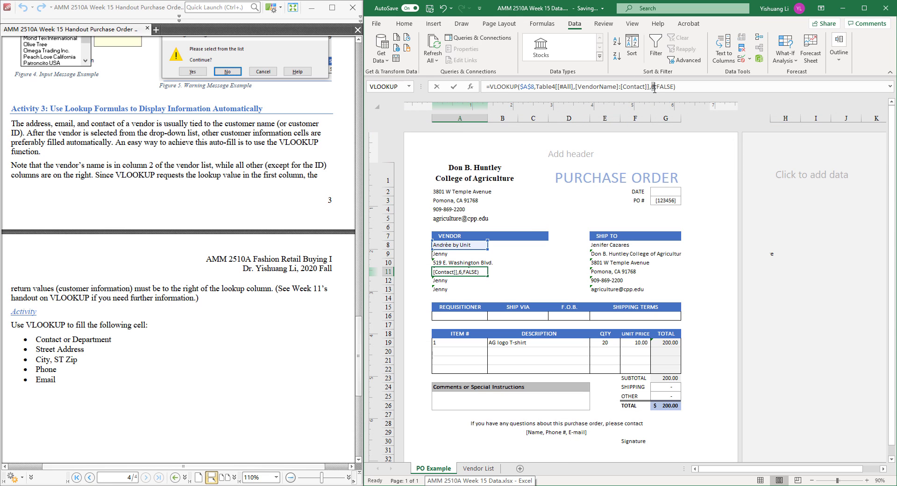
key("Return")
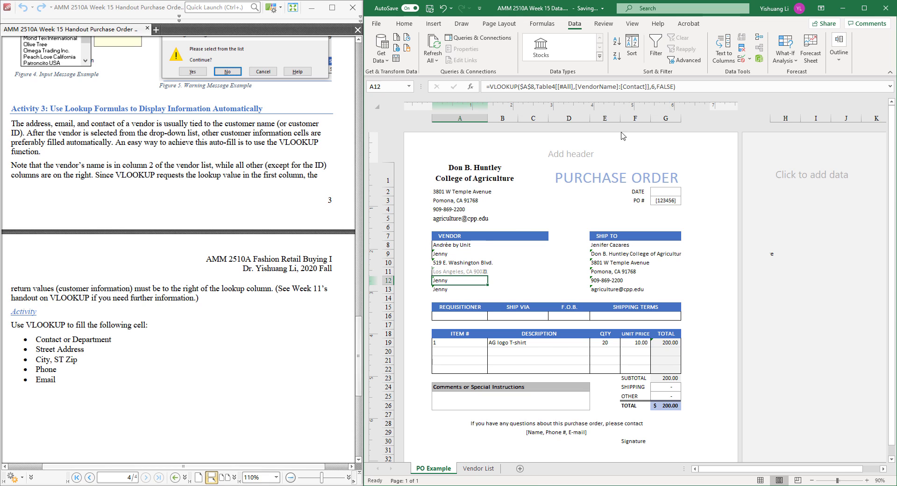
Step: Check the Phone column's position in Vendor List and set the column index of cell A12's VLOOKUP to 4
left_click(478, 470)
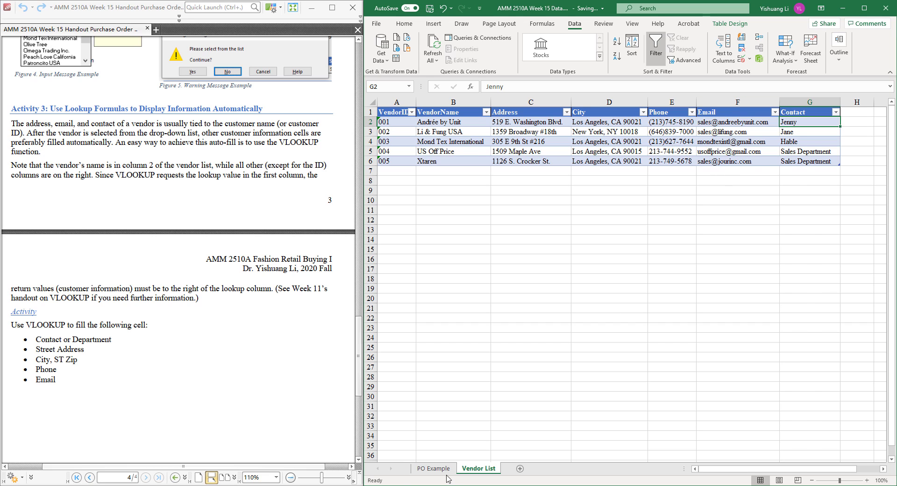
left_click(435, 468)
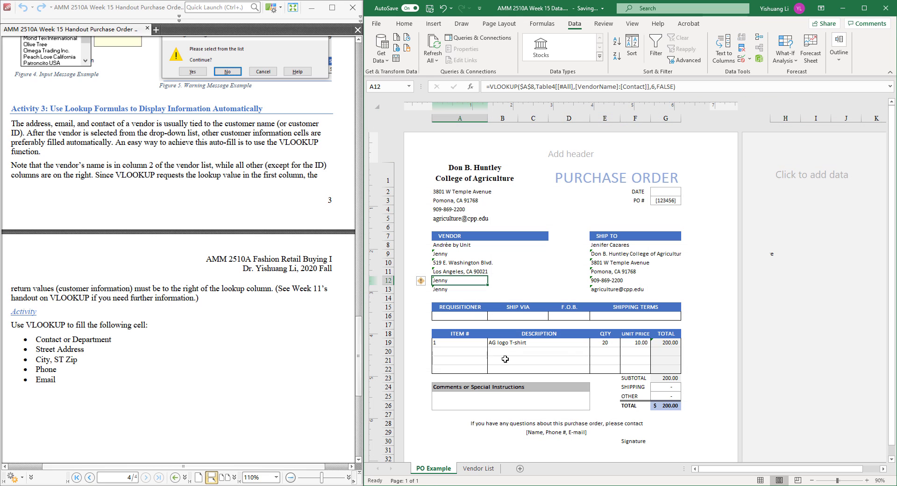
left_click(654, 87)
key("BackSpace")
type("4")
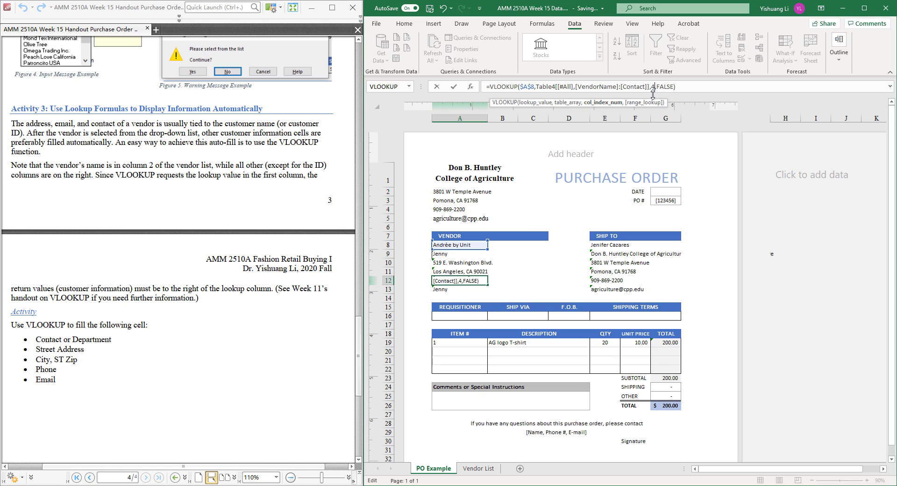
key("Return")
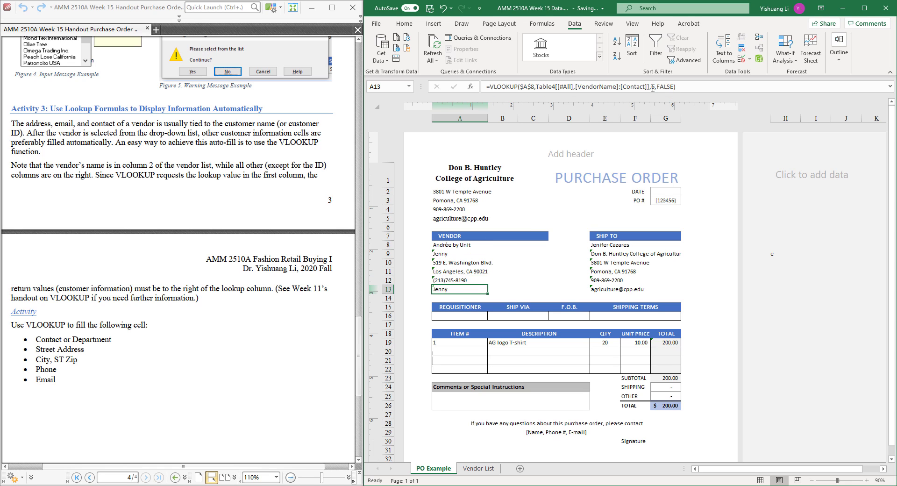
Step: Set the column index of email cell A13's VLOOKUP in the VENDOR section to 5
left_click(653, 87)
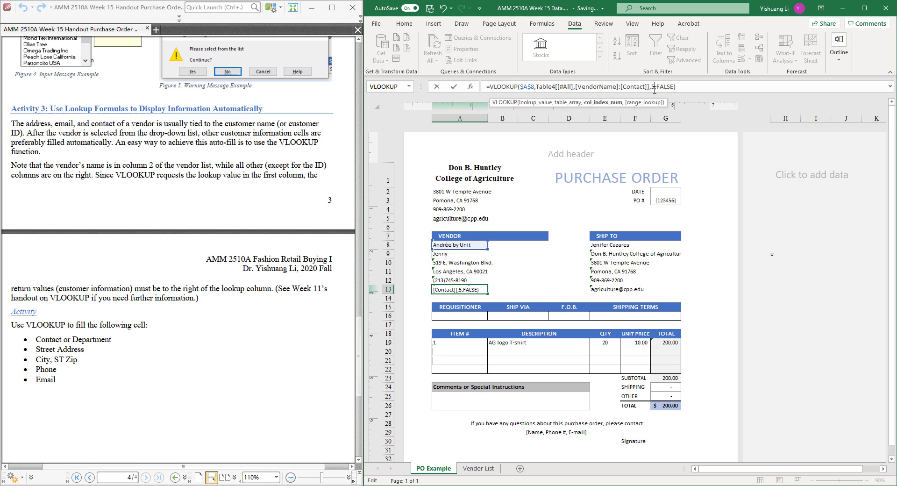
key("Return")
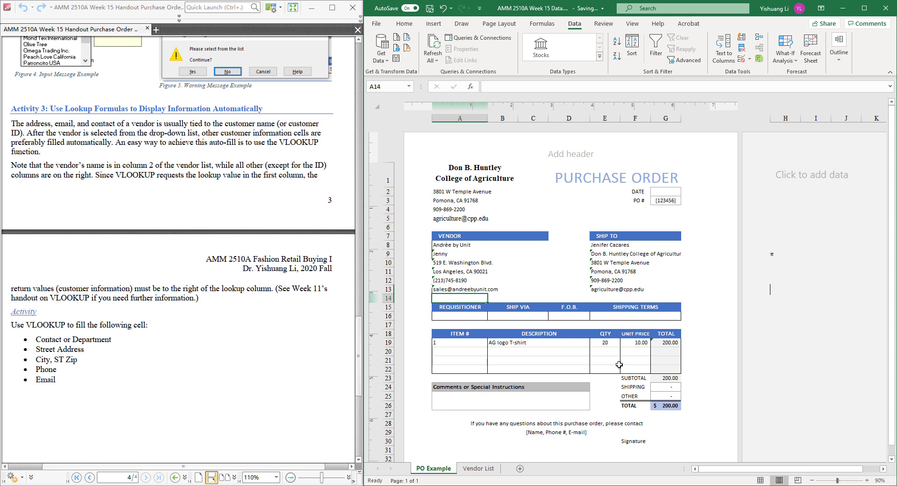
left_click(556, 375)
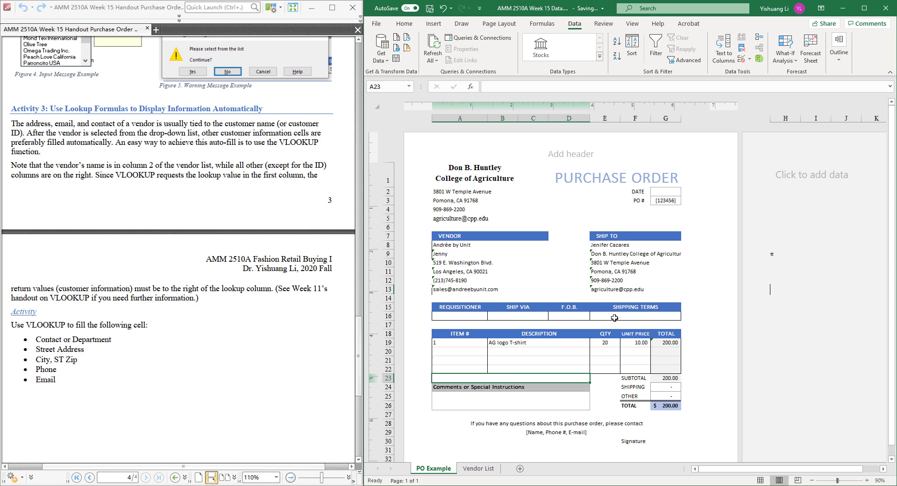
Step: Check the shipping details under Activity 1 in the handout and enter Truck under SHIP VIA in the purchase order
left_click(285, 280)
scroll(281, 260, "up", 3)
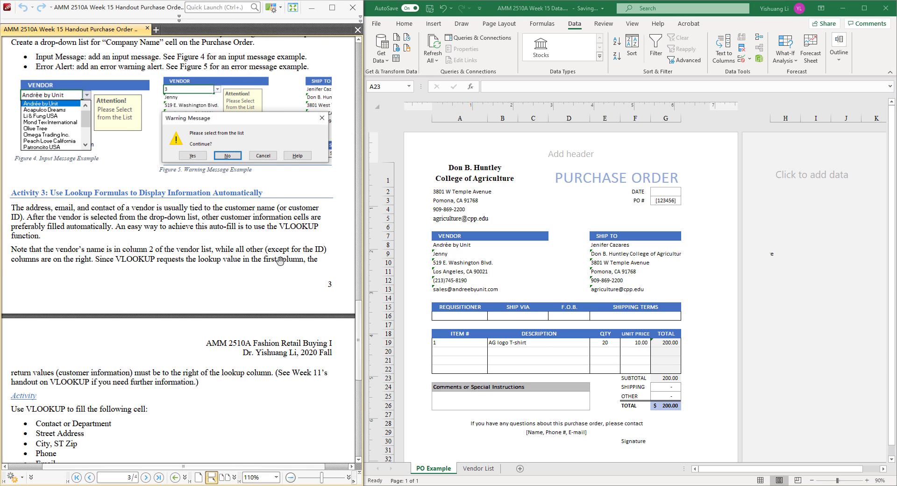
scroll(170, 217, "up", 3)
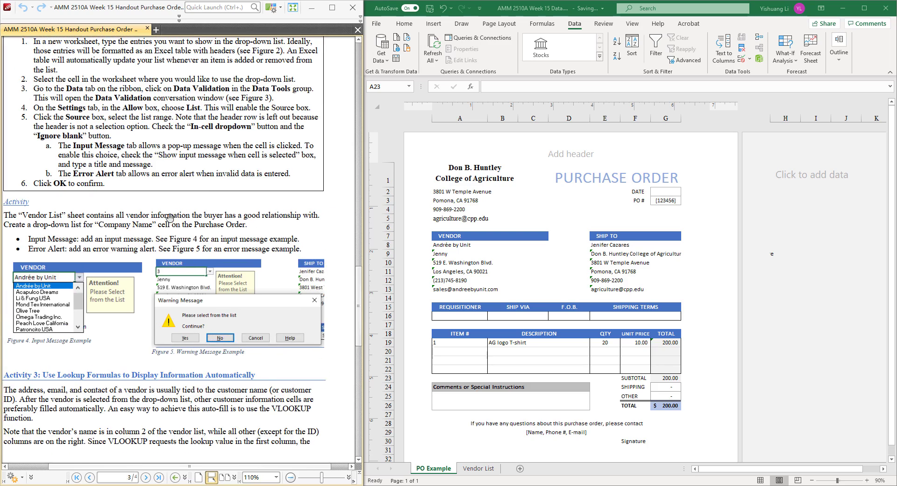
scroll(171, 217, "up", 10)
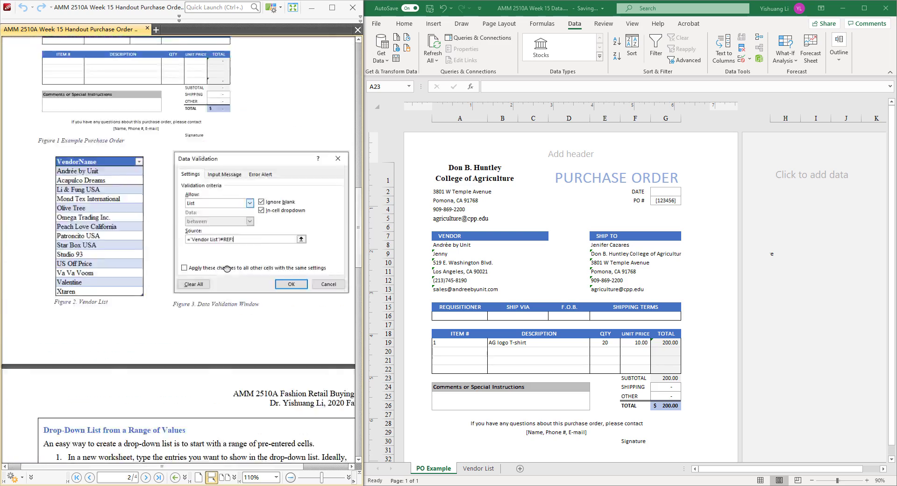
scroll(226, 269, "up", 15)
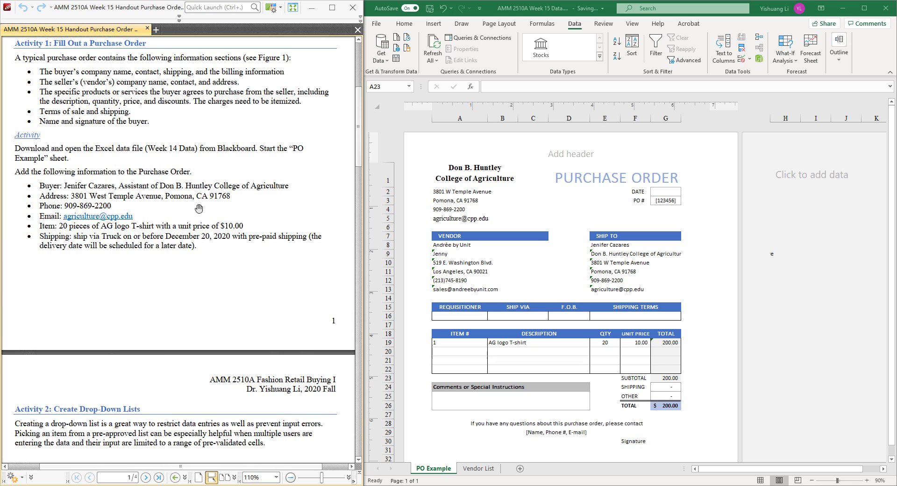
scroll(199, 209, "up", 1)
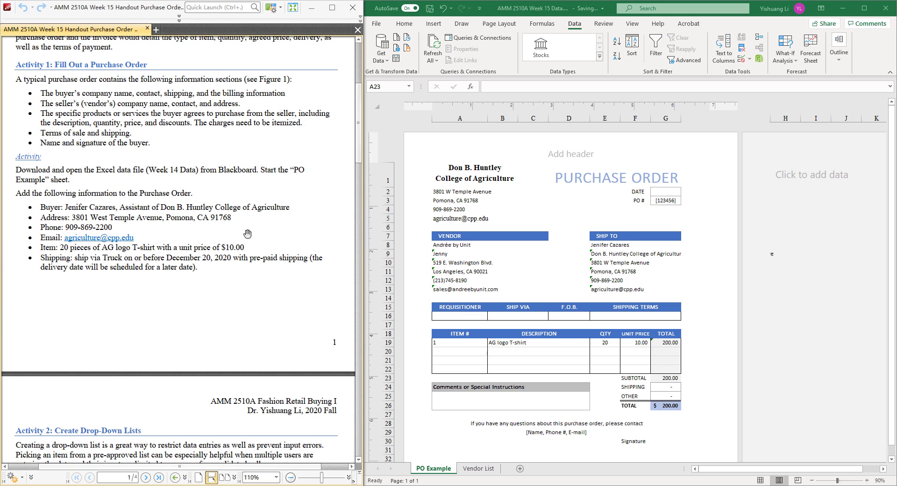
left_click(535, 308)
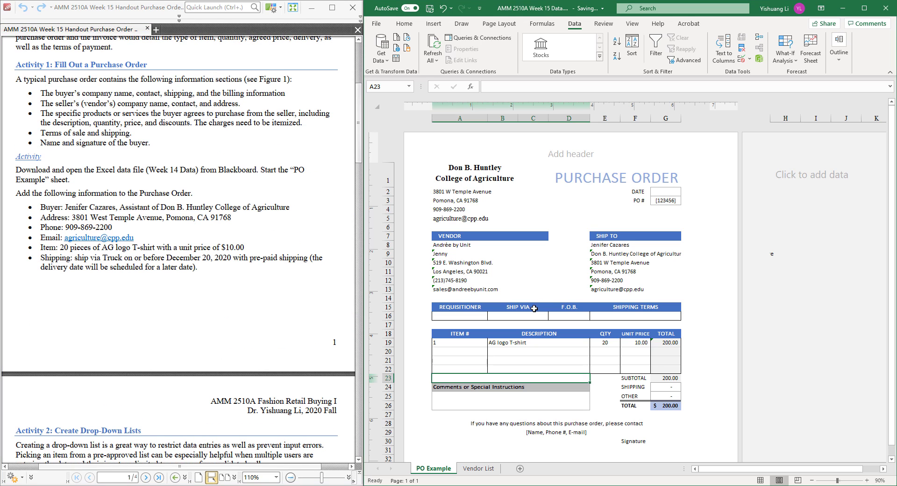
left_click(533, 317)
type("Truck")
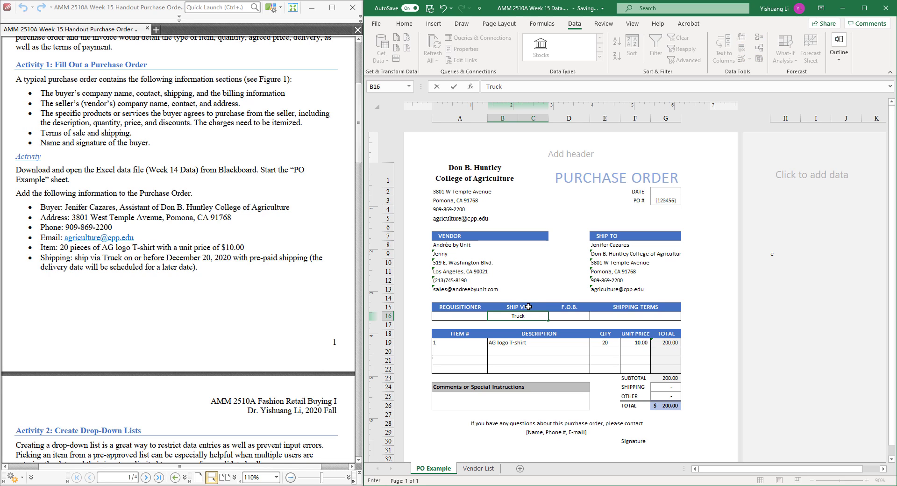
key("Tab")
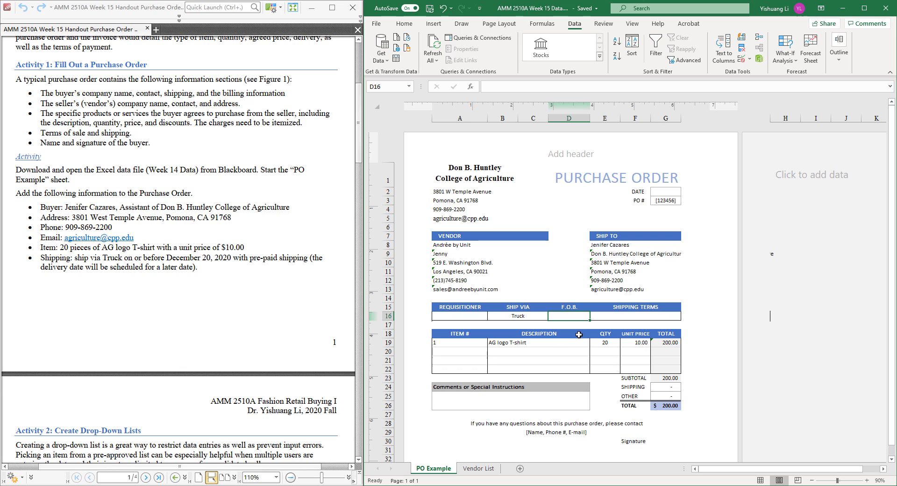
Step: Enter Shipping Location under F.O.B. and Pre-Paid Shipping under SHIPPING TERMS in row 16
type("Shipping")
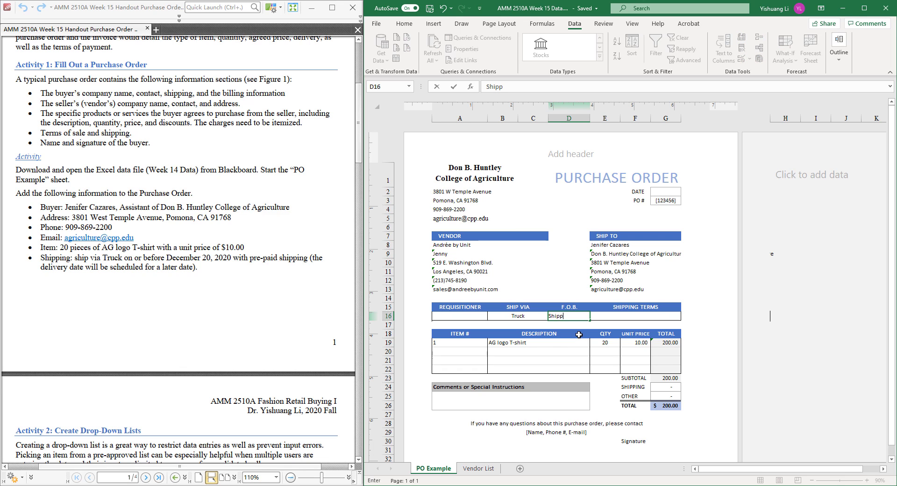
type("ocation")
key("Tab")
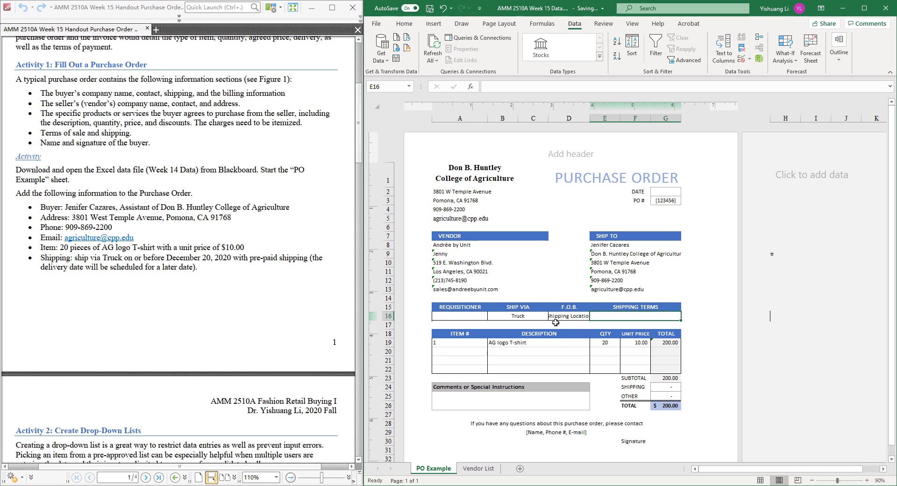
type("Pre")
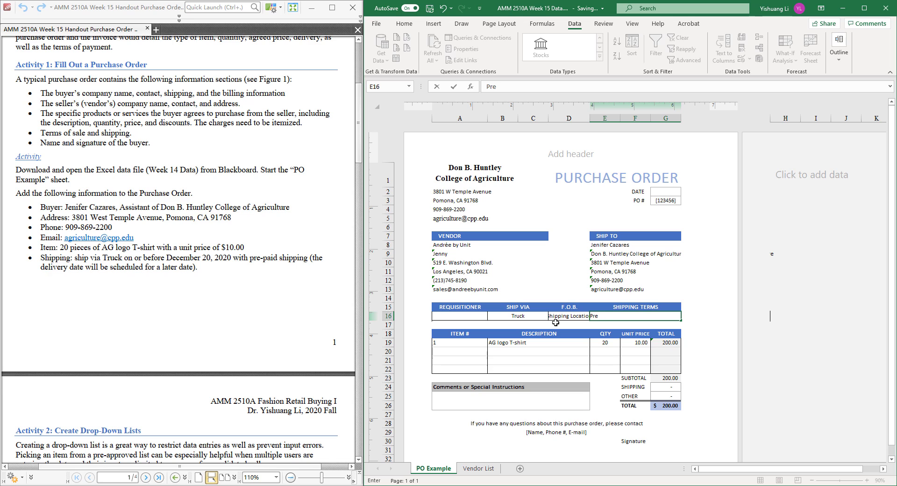
type("-Paid Shipping")
key("Return")
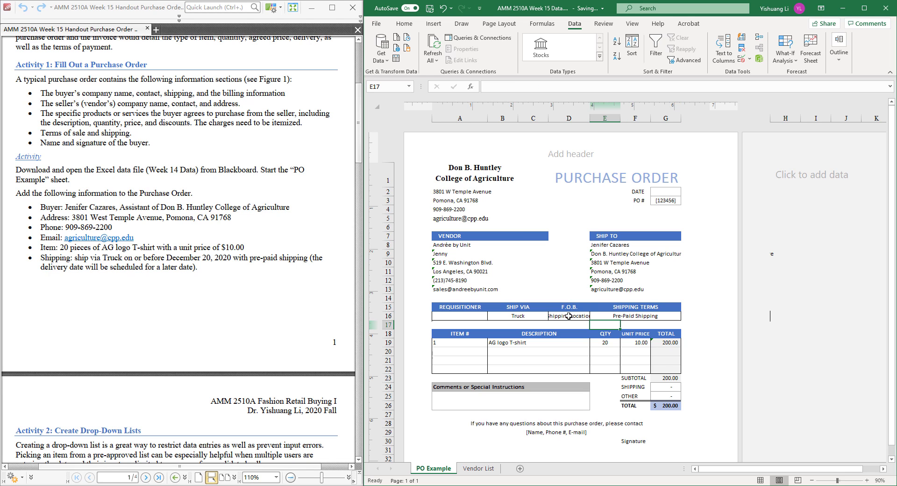